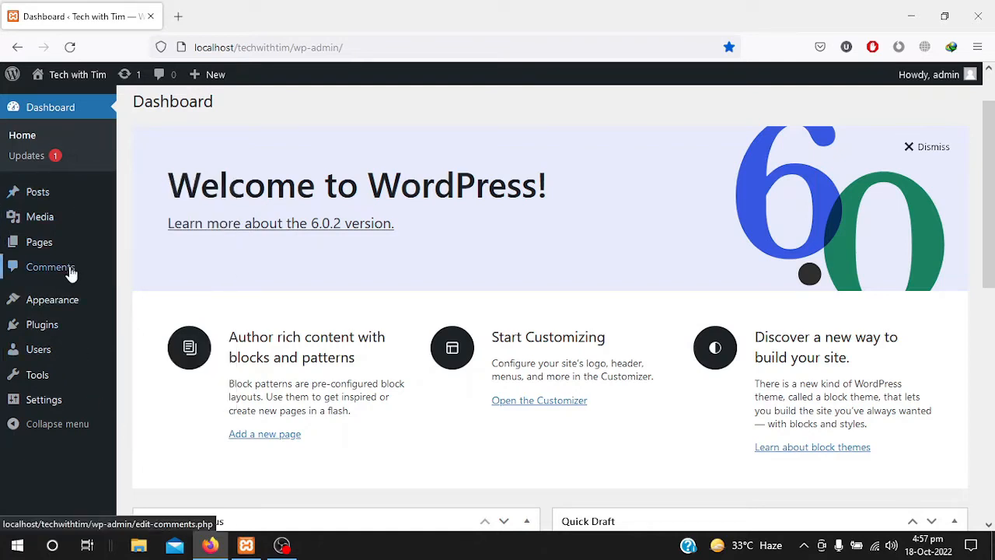
Step: Open the page for adding new themes and search the theme directory for "Astra"
{"action": "mouse_move", "coordinate": [70, 300]}
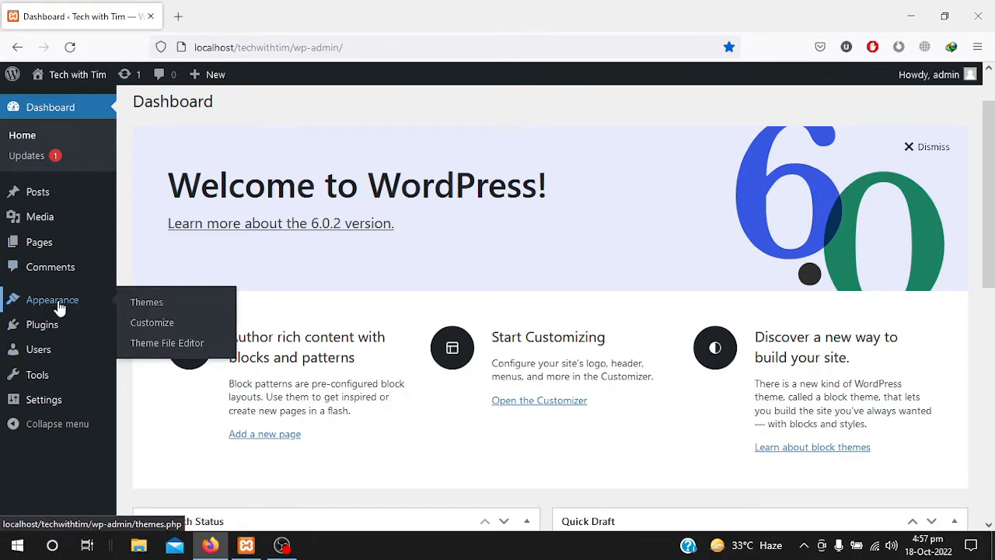
{"action": "left_click", "coordinate": [52, 309]}
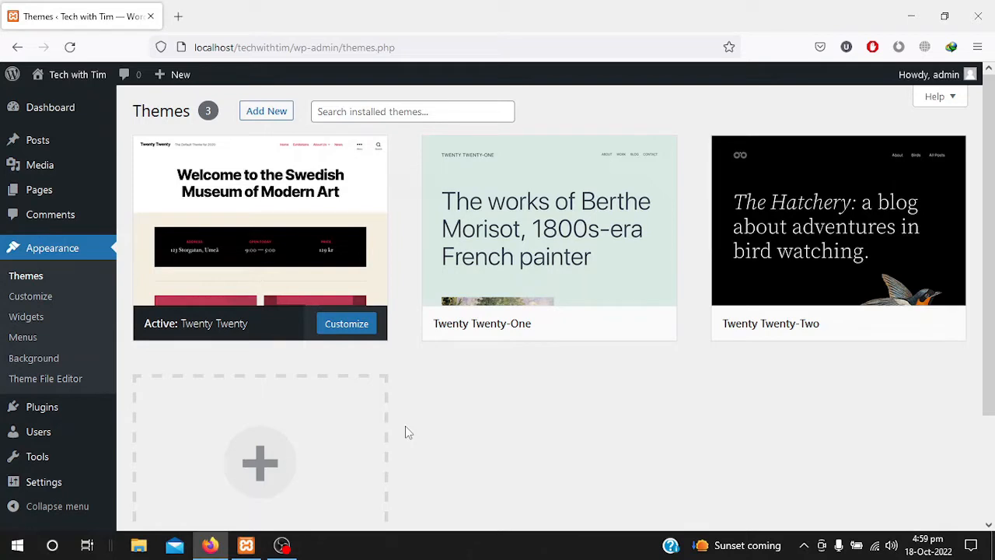
{"action": "left_click", "coordinate": [280, 112]}
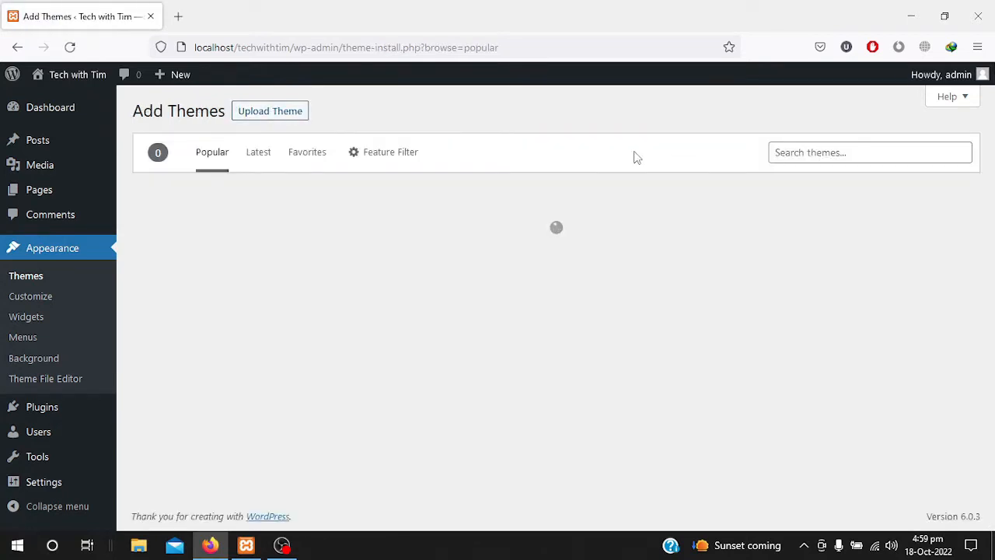
{"action": "left_click", "coordinate": [831, 150]}
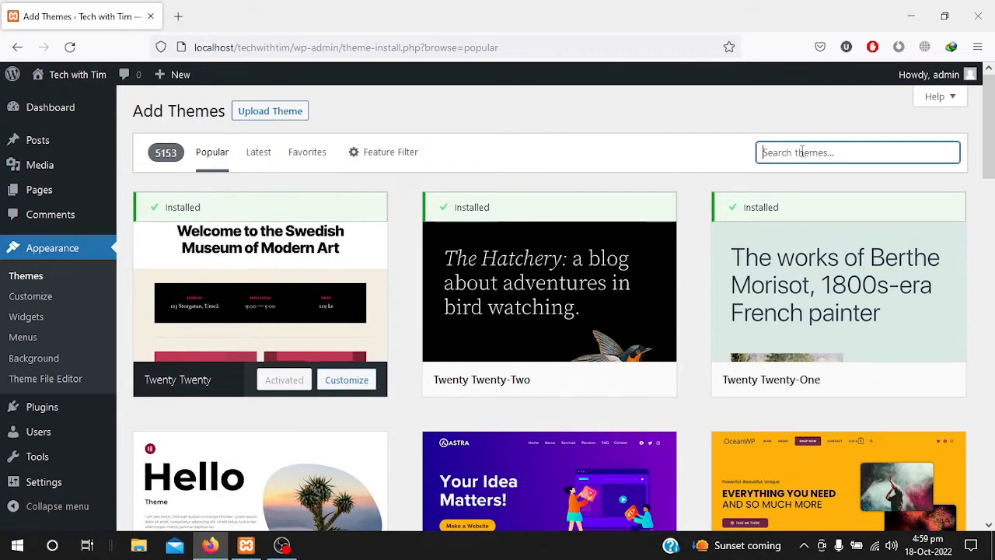
{"action": "type", "text": "Astra"}
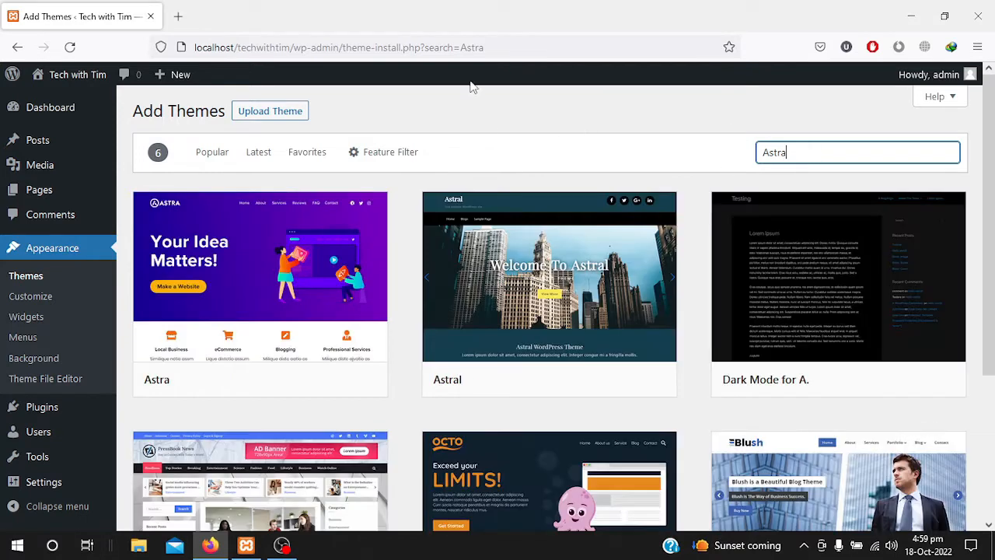
Step: Install the Astra theme from the search results and activate it
{"action": "mouse_move", "coordinate": [355, 296]}
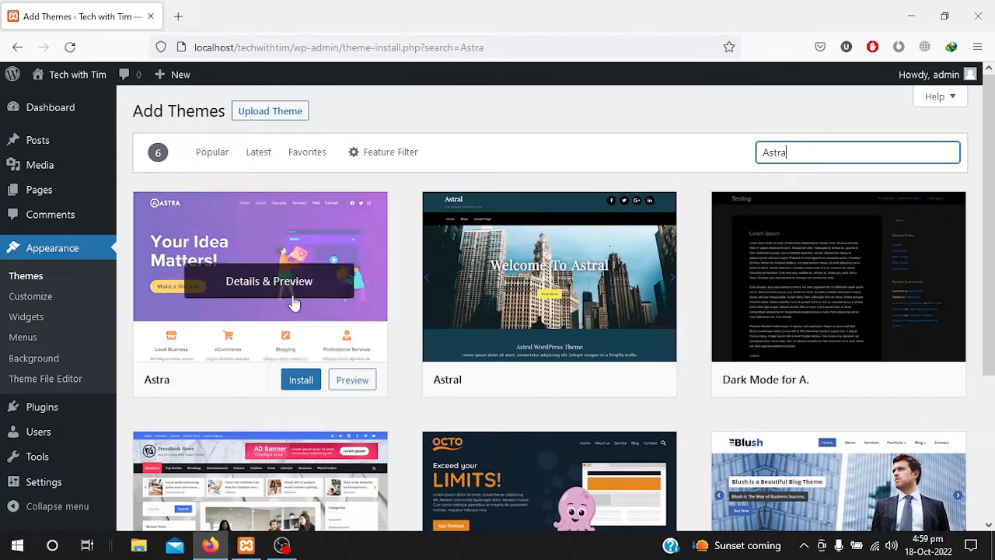
{"action": "left_click", "coordinate": [300, 380]}
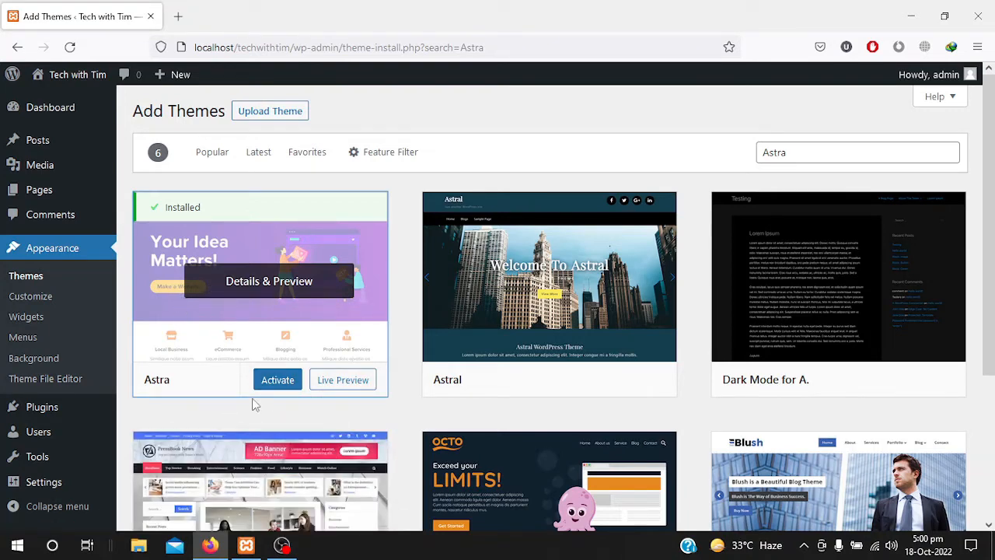
{"action": "left_click", "coordinate": [288, 382]}
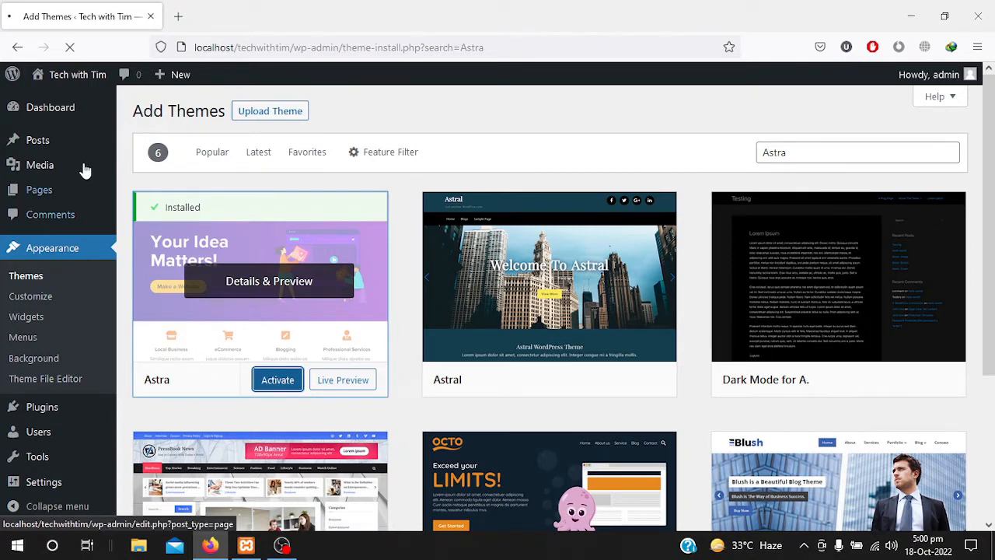
Step: Open the Tech with Tim site in a new browser tab and look over its front page with the Astra theme
{"action": "mouse_move", "coordinate": [92, 79]}
{"action": "right_click", "coordinate": [74, 99]}
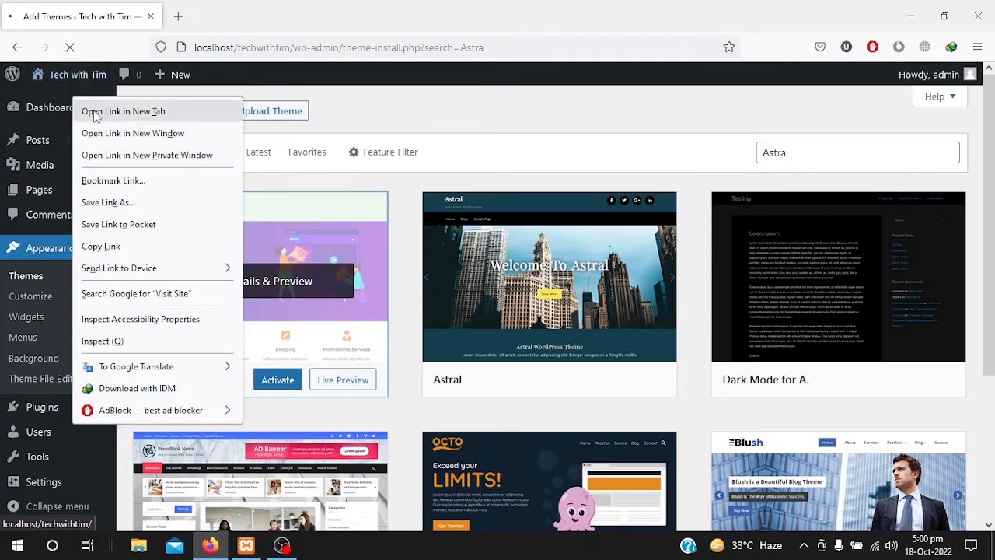
{"action": "left_click", "coordinate": [95, 110]}
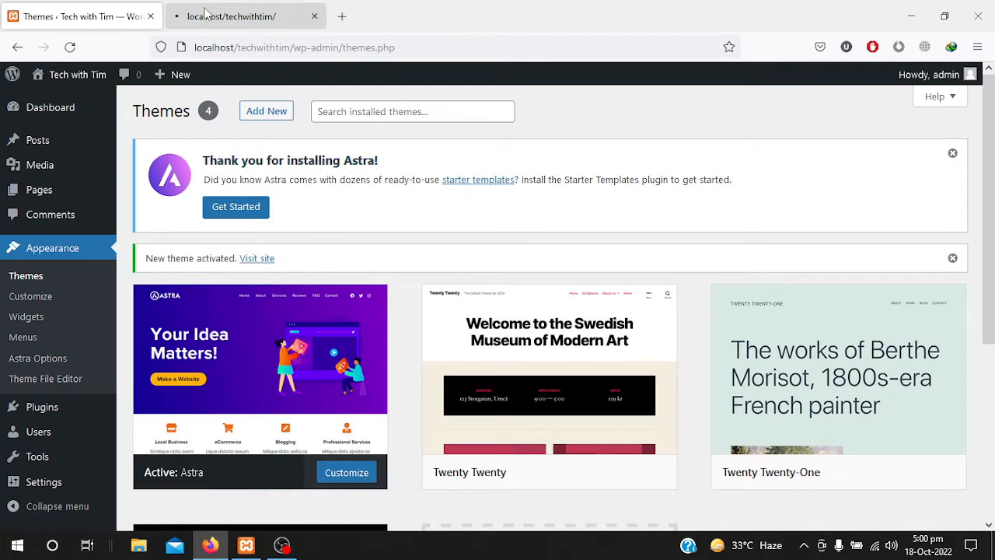
{"action": "left_click", "coordinate": [206, 15]}
{"action": "scroll", "coordinate": [207, 384], "scroll_direction": "down", "scroll_amount": 3}
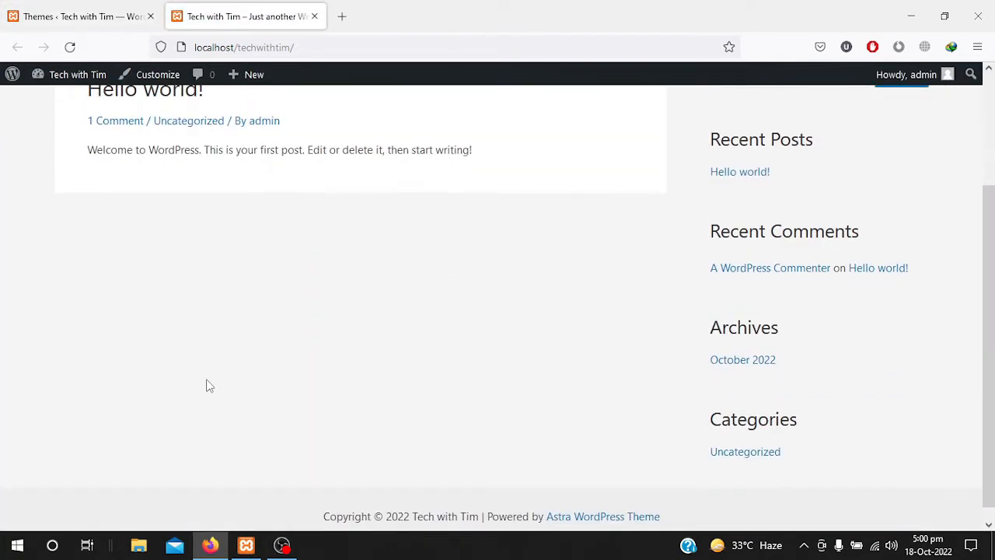
{"action": "scroll", "coordinate": [207, 384], "scroll_direction": "up", "scroll_amount": 3}
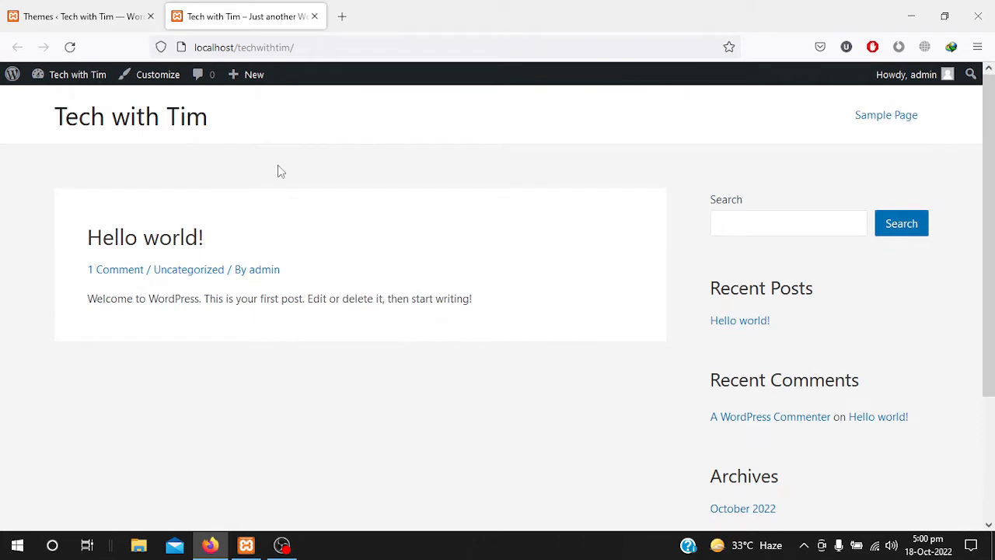
{"action": "scroll", "coordinate": [281, 171], "scroll_direction": "down", "scroll_amount": 3}
{"action": "scroll", "coordinate": [277, 171], "scroll_direction": "up", "scroll_amount": 3}
Step: Return to the installed themes and activate the Twenty Twenty theme
{"action": "left_click", "coordinate": [86, 16]}
{"action": "scroll", "coordinate": [257, 309], "scroll_direction": "down", "scroll_amount": 1}
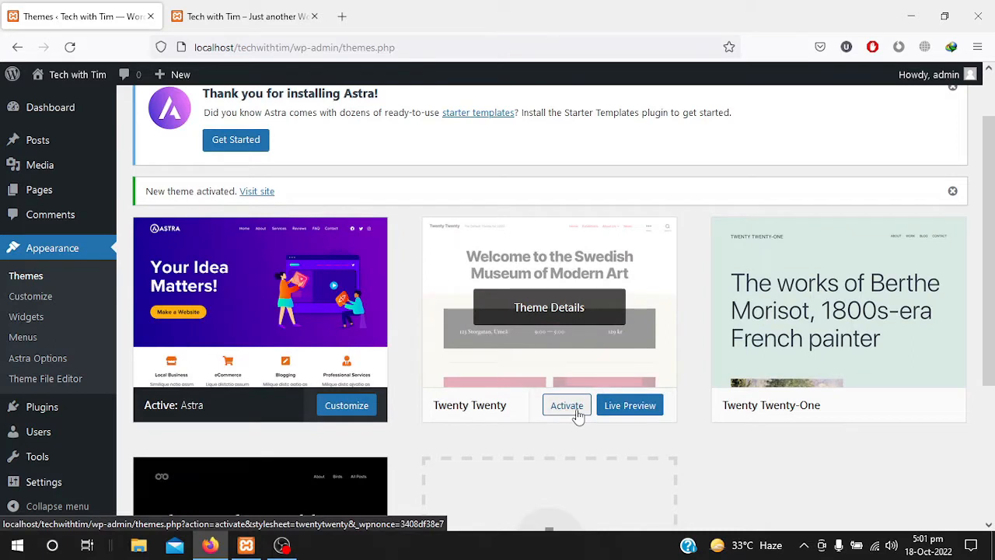
{"action": "left_click", "coordinate": [578, 416]}
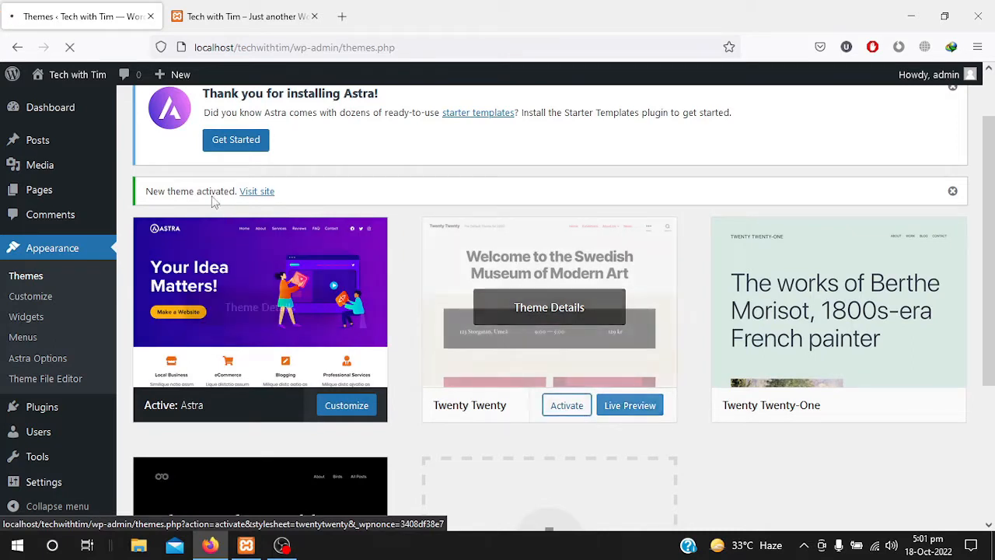
Step: Reload the site's front page and examine its layout from header to widgets with the Twenty Twenty theme
{"action": "left_click", "coordinate": [218, 15]}
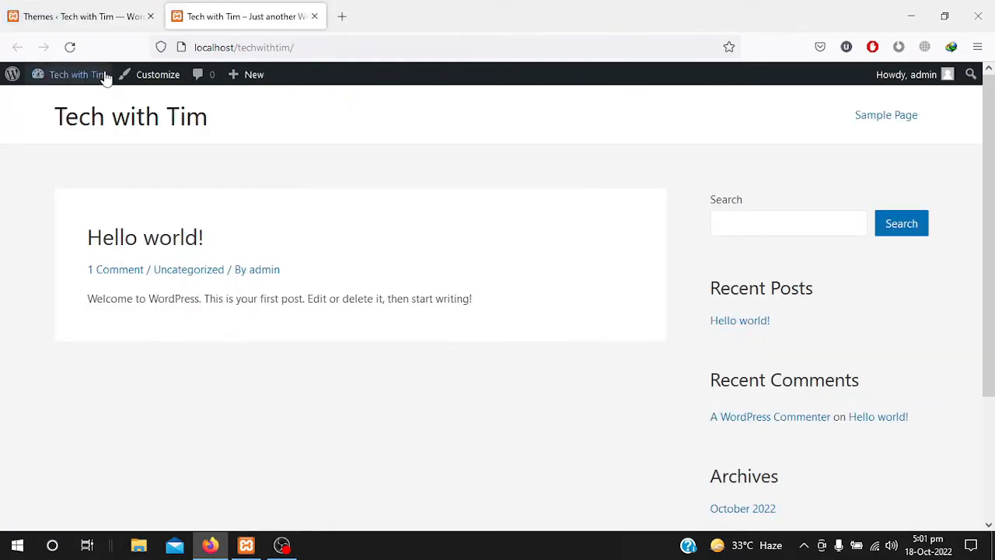
{"action": "left_click", "coordinate": [78, 54]}
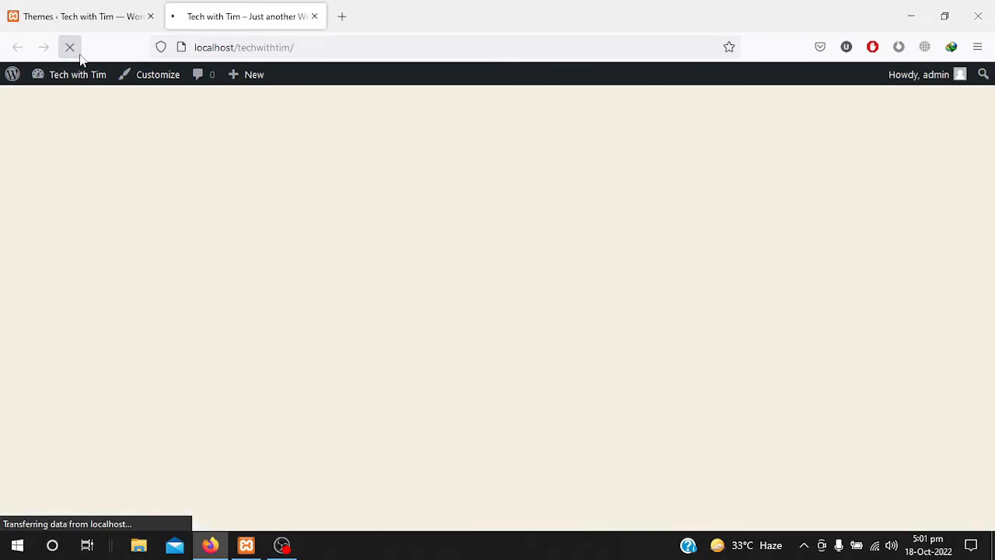
{"action": "scroll", "coordinate": [199, 305], "scroll_direction": "down", "scroll_amount": 3}
{"action": "scroll", "coordinate": [200, 307], "scroll_direction": "down", "scroll_amount": 8}
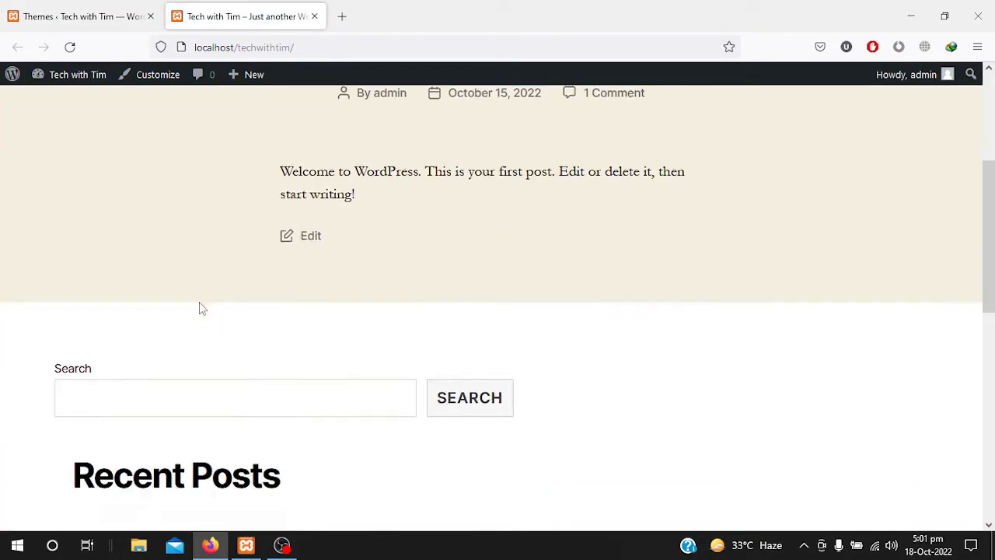
{"action": "scroll", "coordinate": [199, 306], "scroll_direction": "up", "scroll_amount": 12}
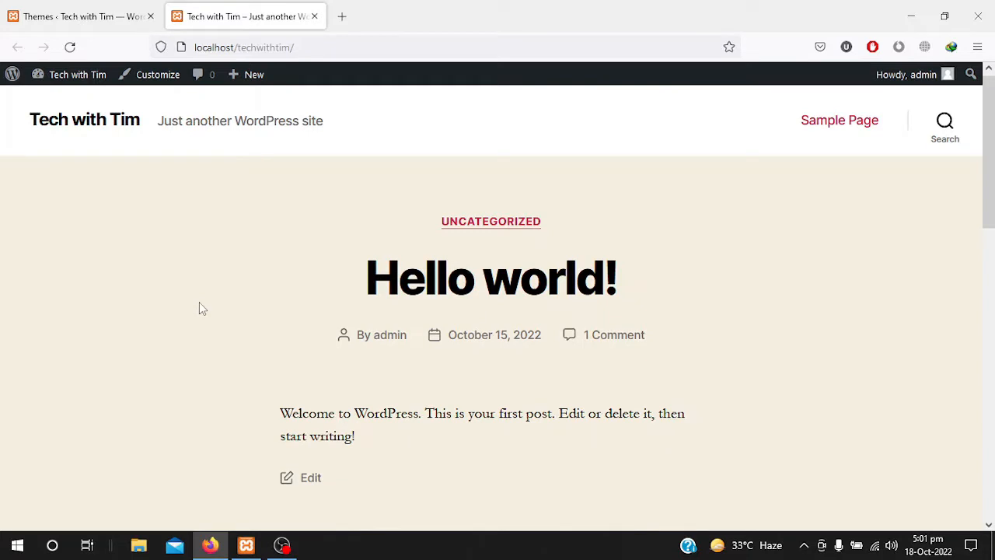
Step: Go back to the installed themes and reactivate the Astra theme
{"action": "left_click", "coordinate": [85, 16]}
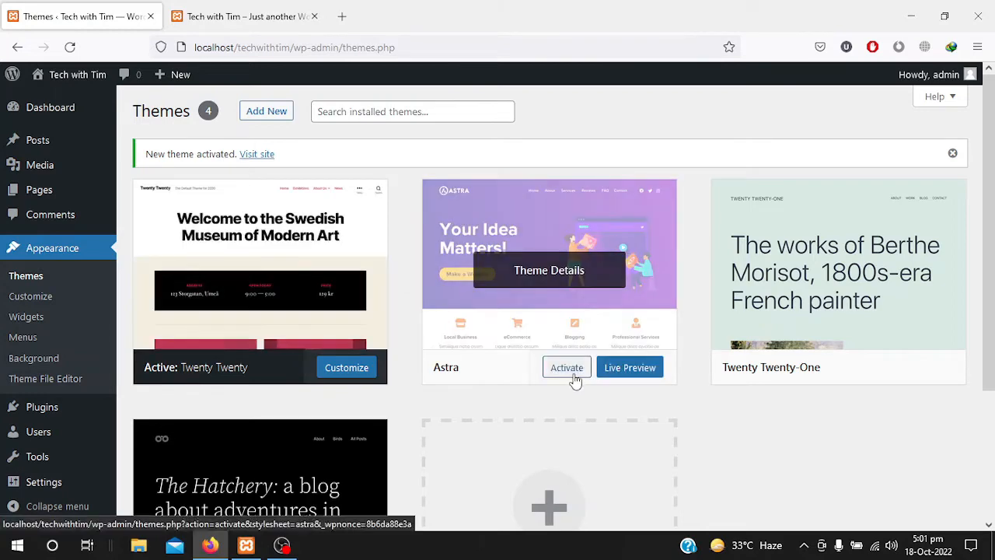
{"action": "left_click", "coordinate": [573, 378]}
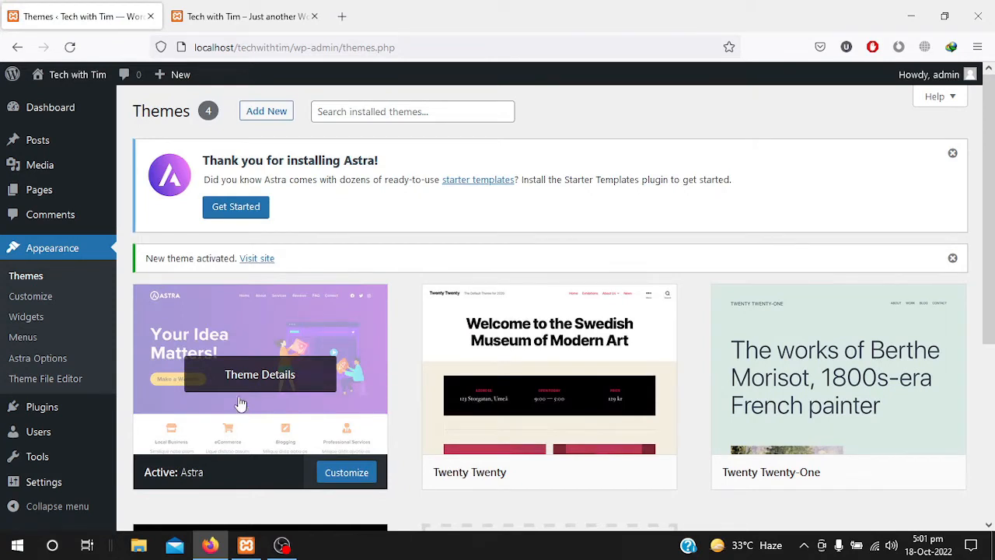
Step: View the Astra theme's details, read its description and tags, and close the details
{"action": "scroll", "coordinate": [296, 346], "scroll_direction": "down", "scroll_amount": 1}
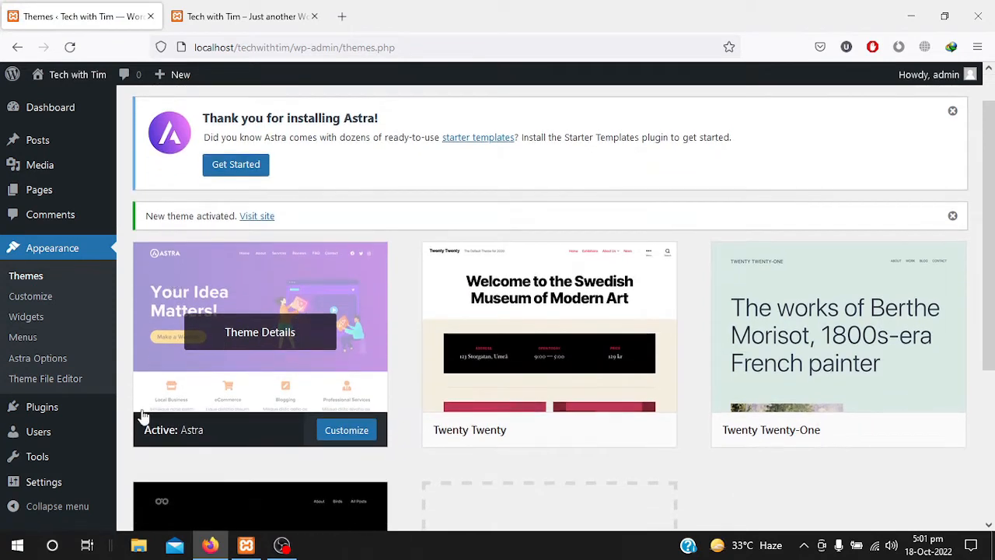
{"action": "left_click", "coordinate": [244, 325]}
{"action": "scroll", "coordinate": [476, 272], "scroll_direction": "down", "scroll_amount": 1}
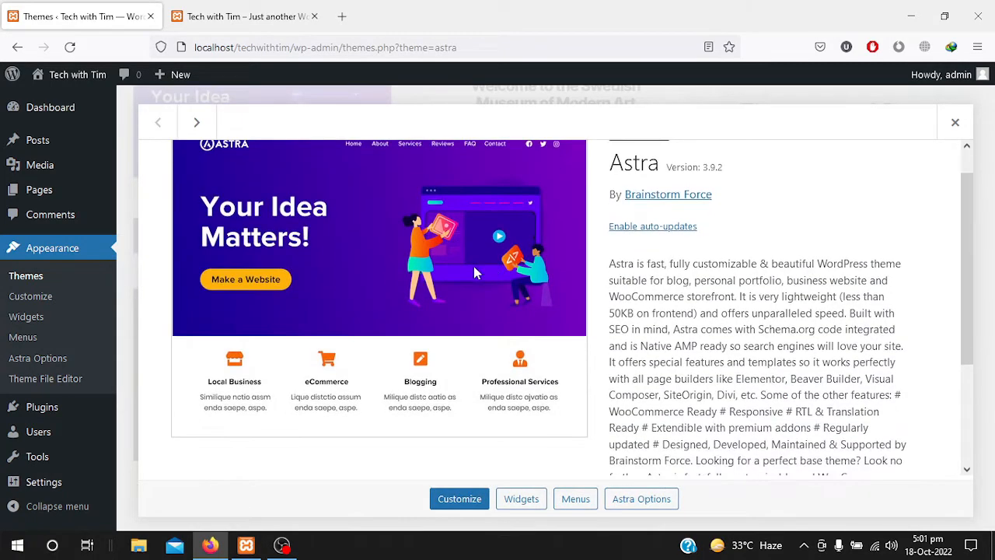
{"action": "scroll", "coordinate": [633, 325], "scroll_direction": "up", "scroll_amount": 1}
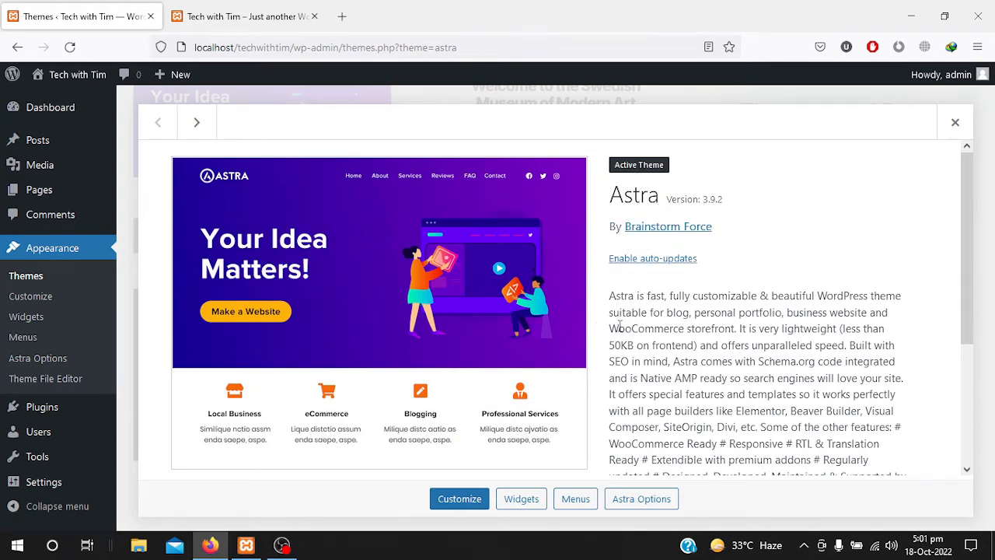
{"action": "scroll", "coordinate": [622, 325], "scroll_direction": "down", "scroll_amount": 2}
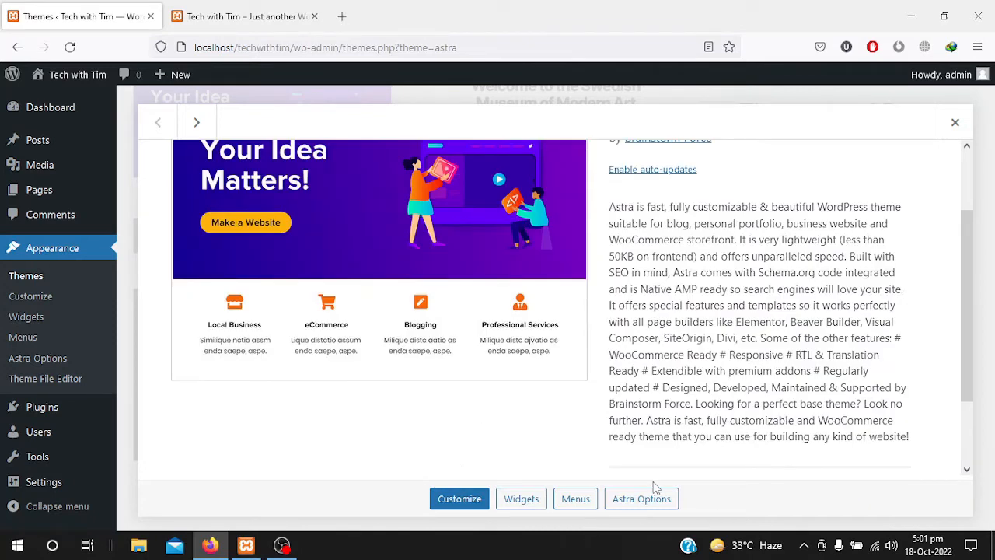
{"action": "scroll", "coordinate": [362, 419], "scroll_direction": "up", "scroll_amount": 2}
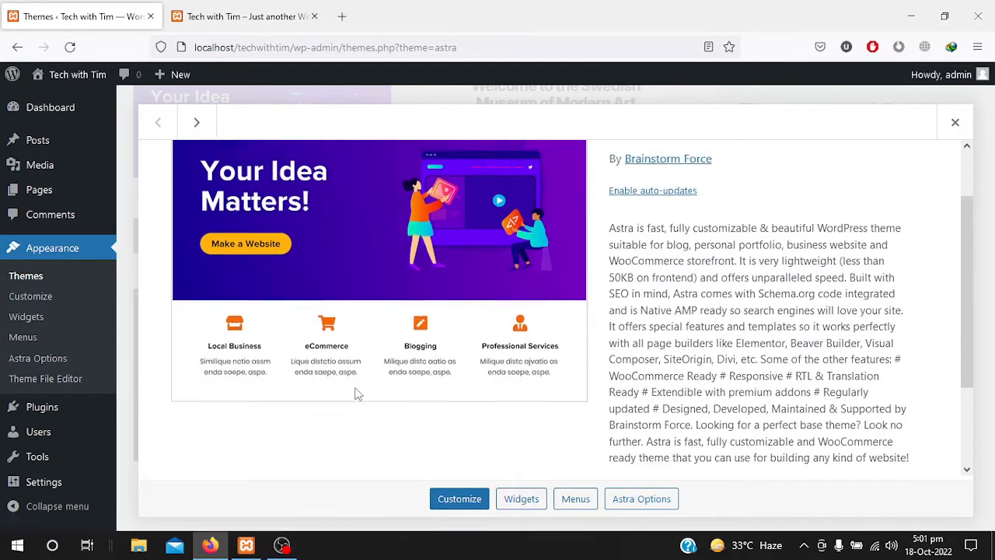
{"action": "scroll", "coordinate": [744, 294], "scroll_direction": "down", "scroll_amount": 4}
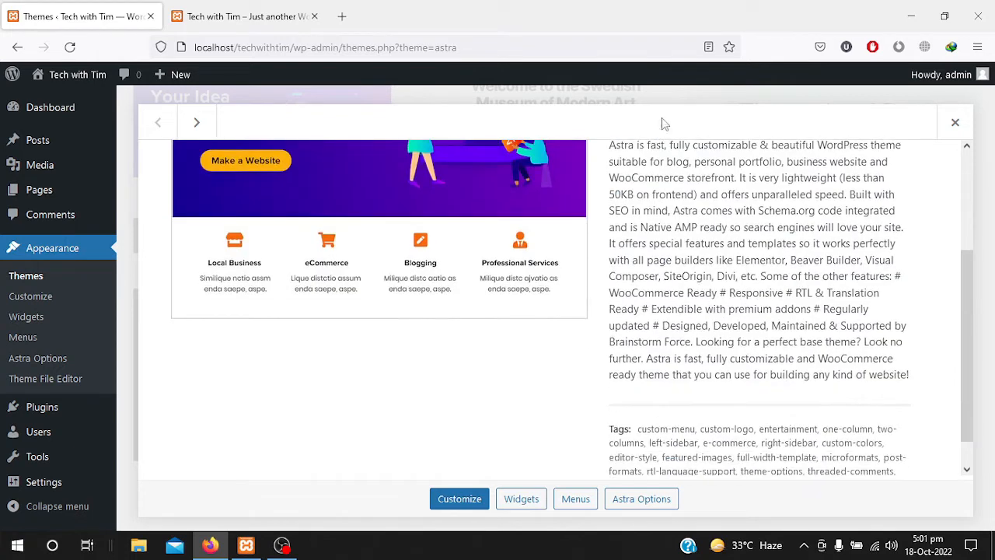
{"action": "scroll", "coordinate": [653, 322], "scroll_direction": "up", "scroll_amount": 4}
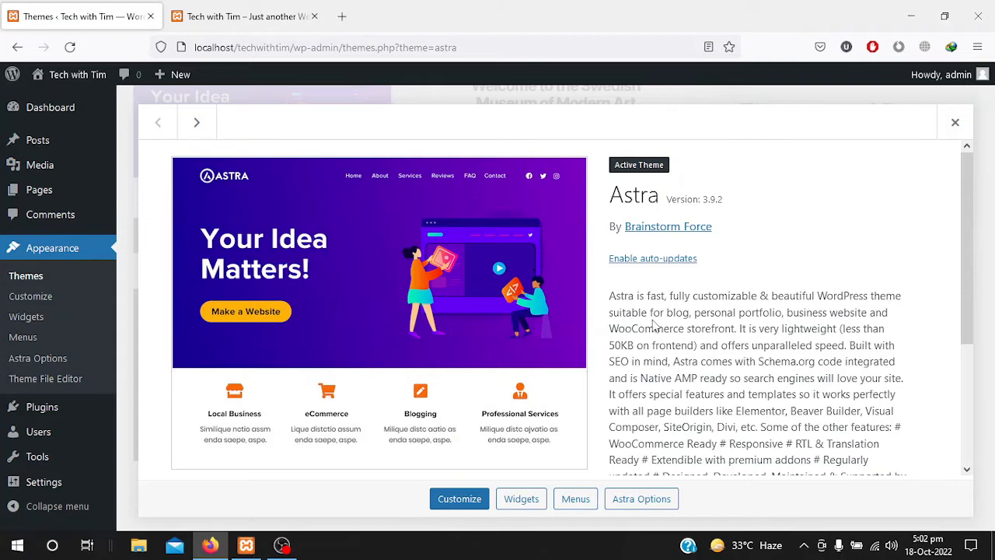
{"action": "left_click", "coordinate": [954, 125]}
Step: Go to adding a new theme and open the form for uploading a theme in .zip format
{"action": "scroll", "coordinate": [446, 304], "scroll_direction": "up", "scroll_amount": 3}
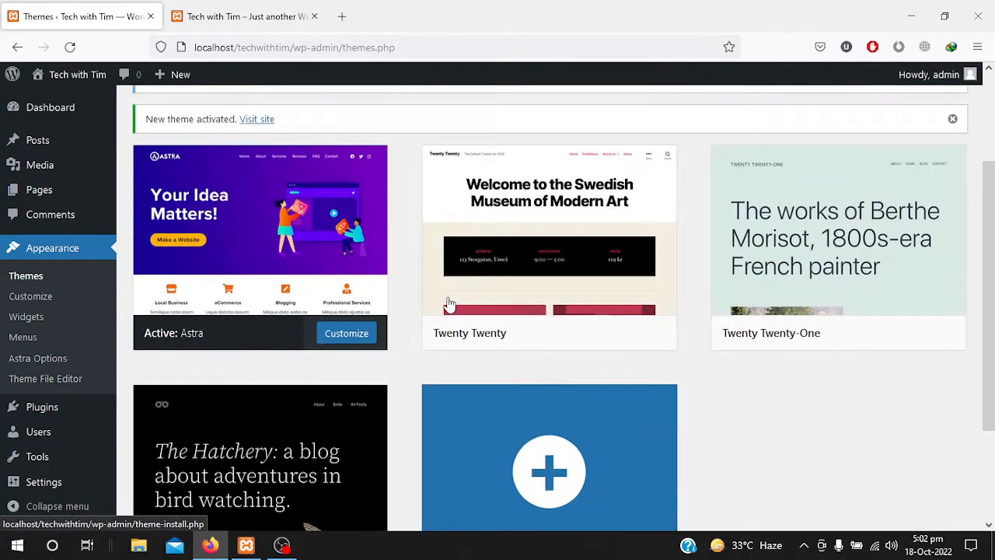
{"action": "scroll", "coordinate": [395, 245], "scroll_direction": "up", "scroll_amount": 3}
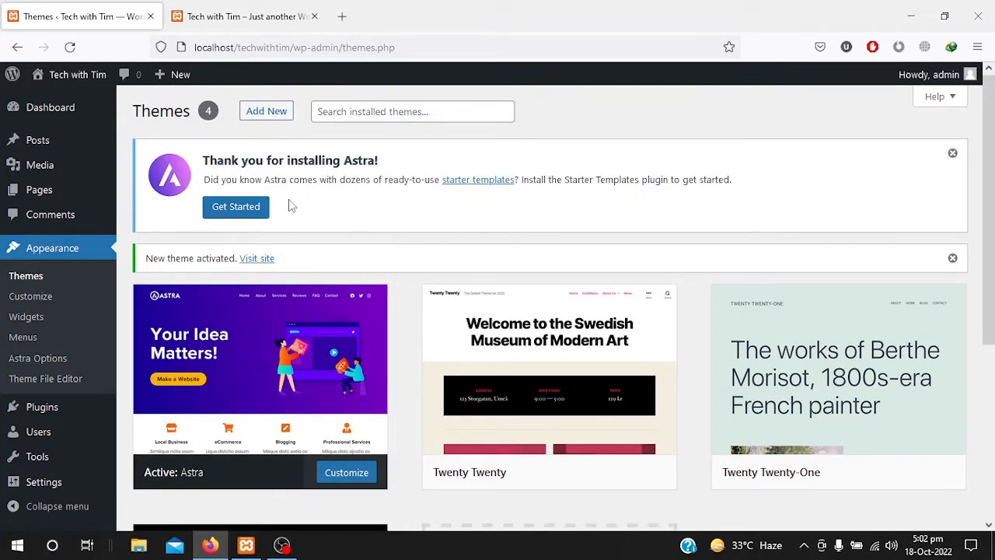
{"action": "left_click", "coordinate": [265, 116]}
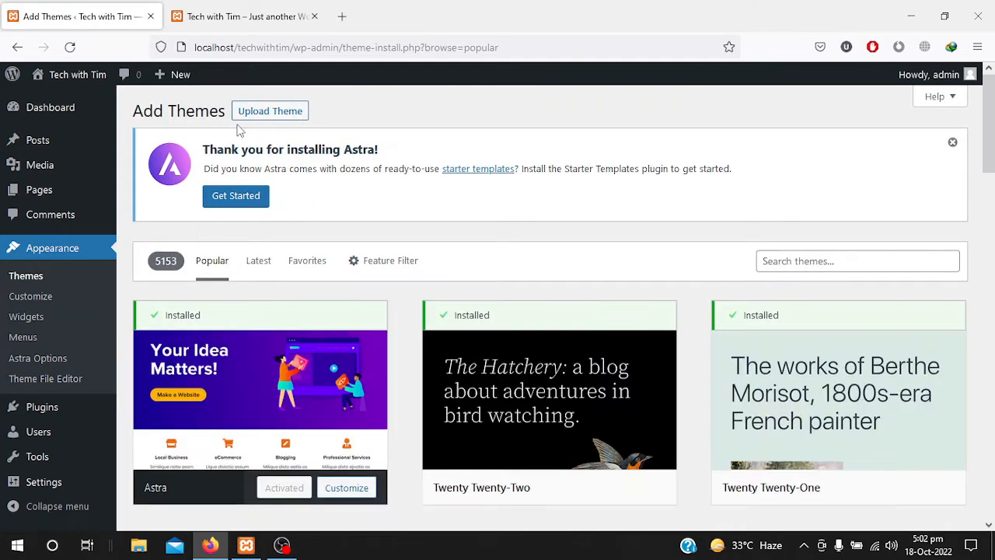
{"action": "left_click", "coordinate": [278, 111]}
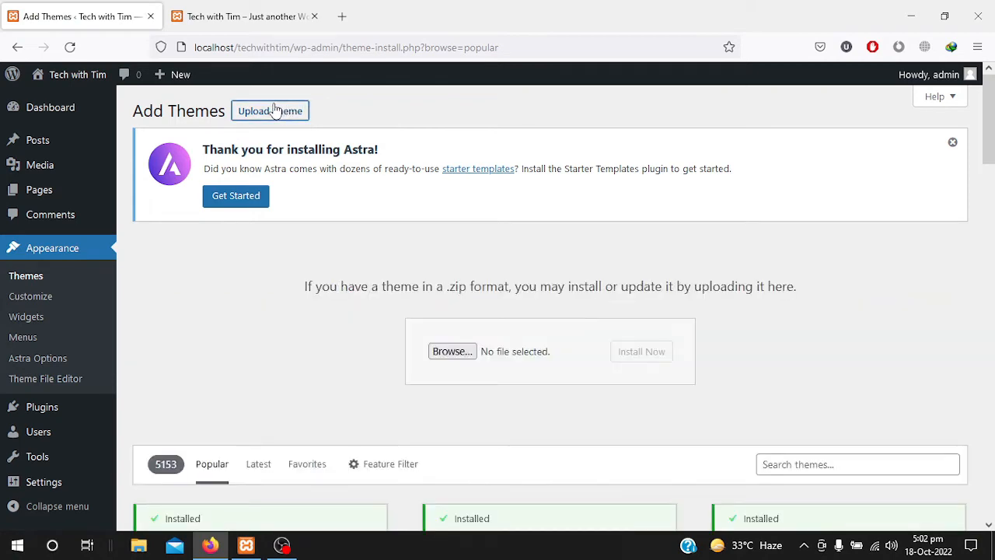
Step: Choose zodiac-astrology.0.1.1.zip from the Compressed folder in Downloads and install it as a theme
{"action": "left_click", "coordinate": [456, 352]}
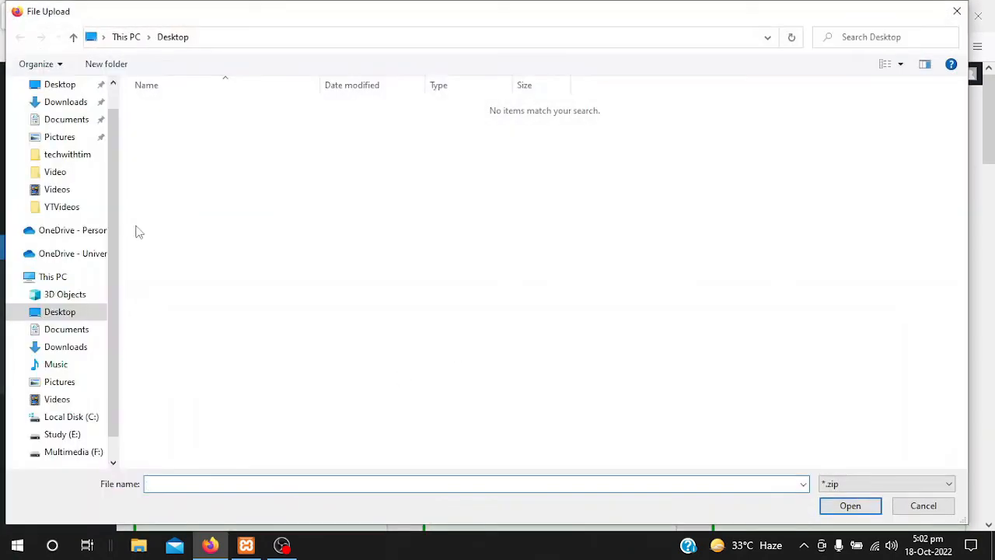
{"action": "left_click", "coordinate": [123, 34]}
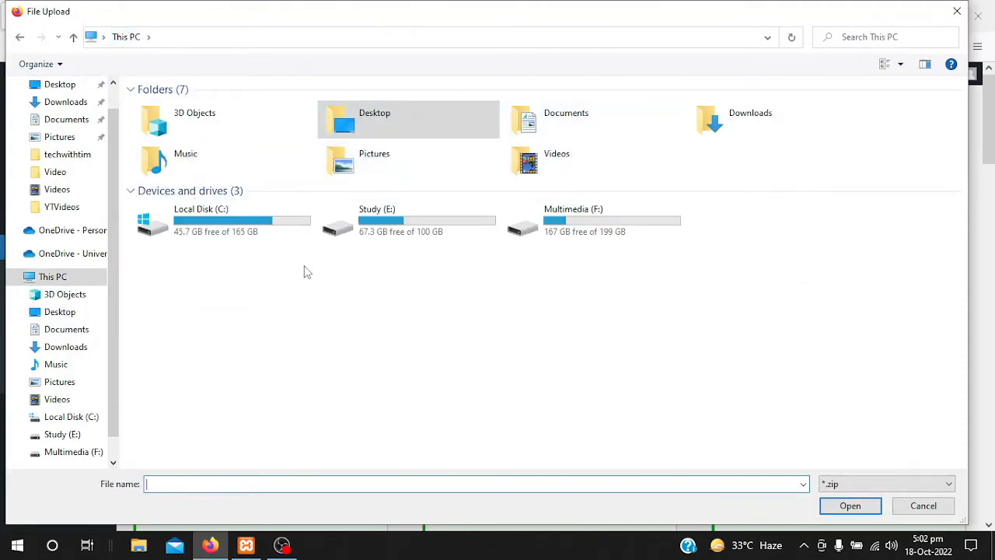
{"action": "scroll", "coordinate": [80, 156], "scroll_direction": "up", "scroll_amount": 1}
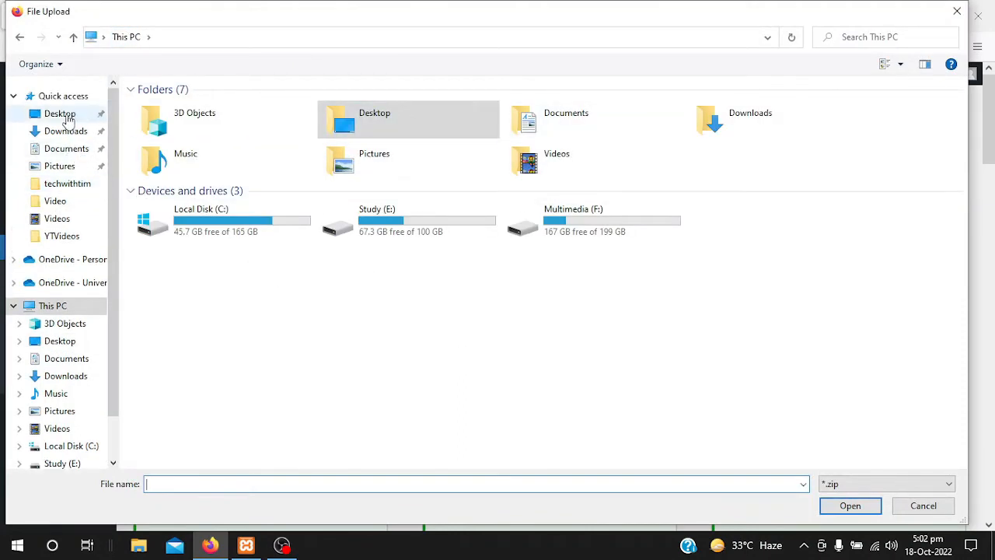
{"action": "left_click", "coordinate": [66, 130]}
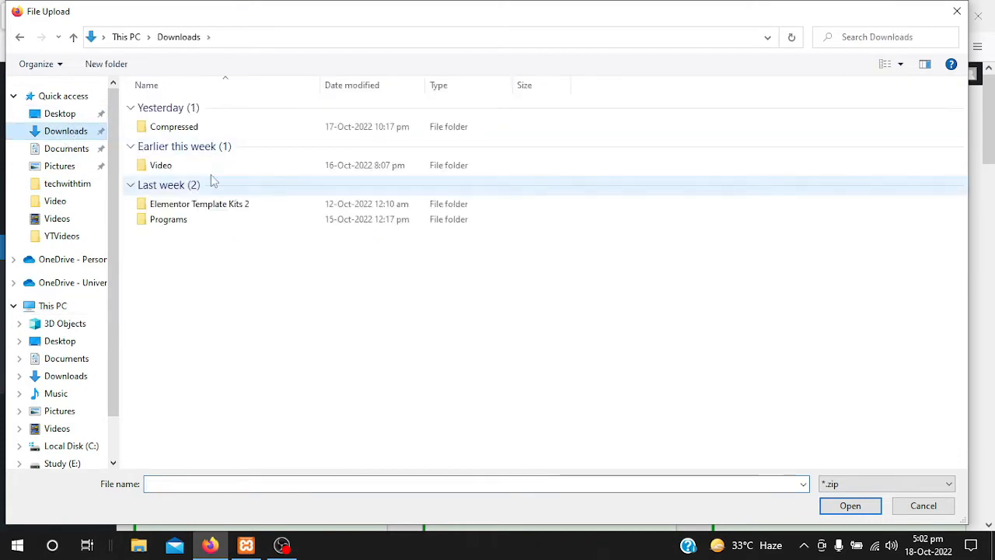
{"action": "double_click", "coordinate": [195, 129]}
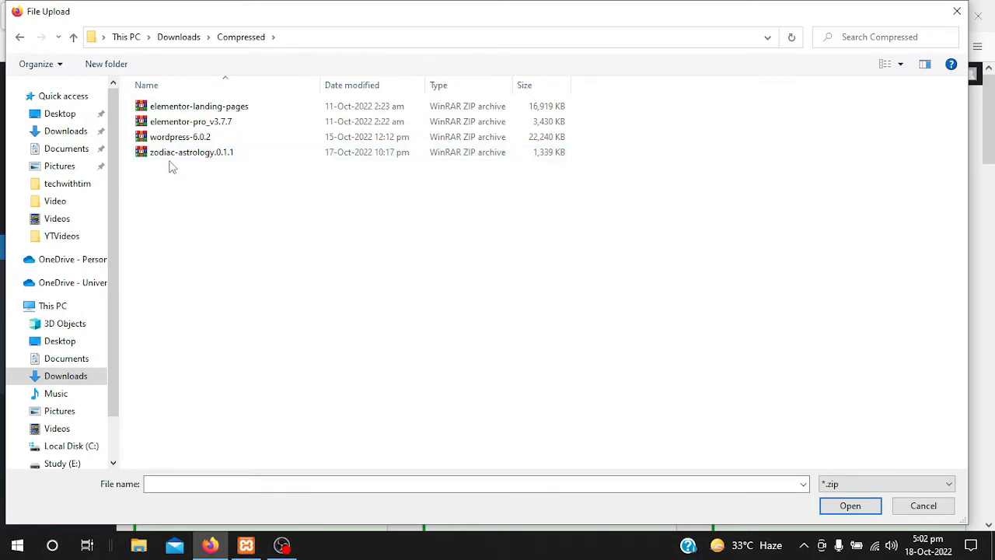
{"action": "left_click", "coordinate": [224, 155]}
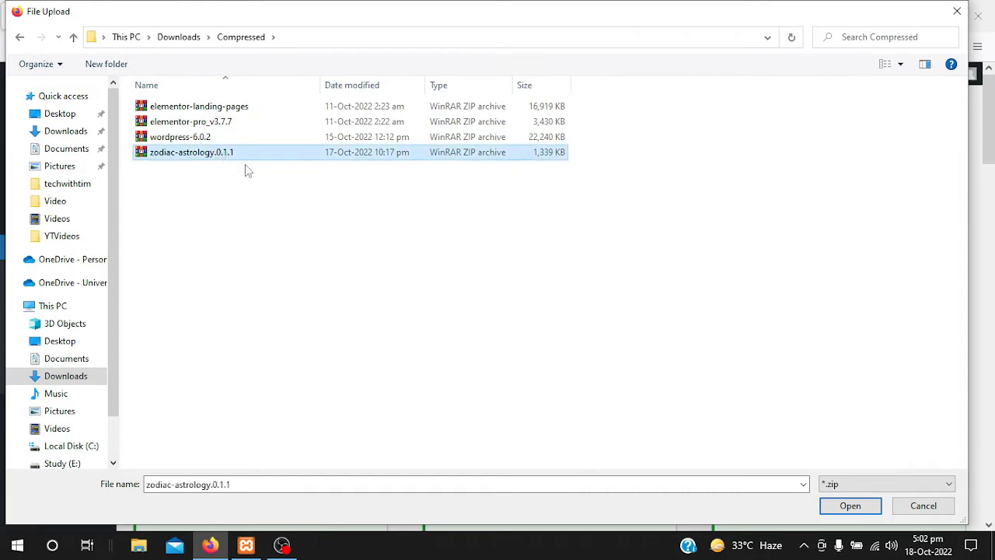
{"action": "left_click", "coordinate": [866, 509]}
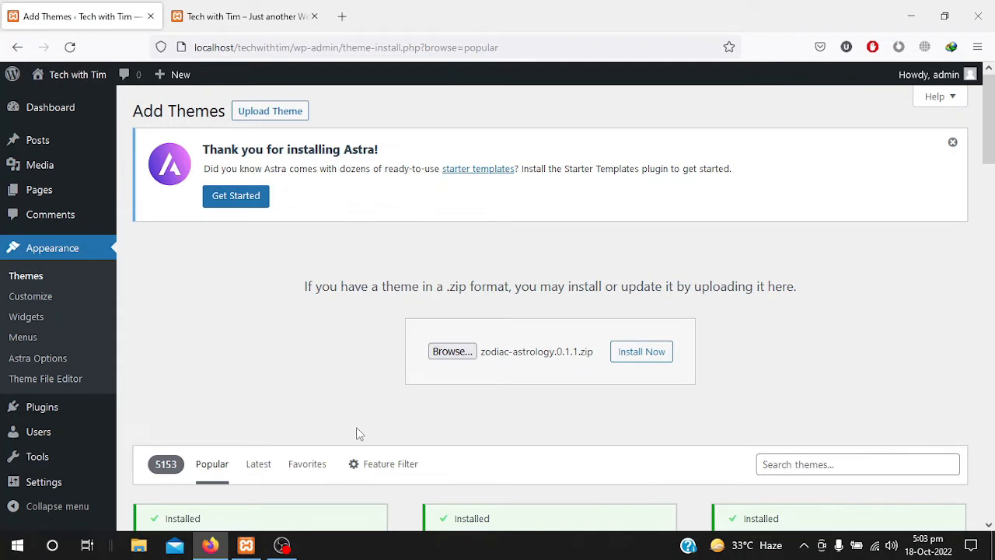
{"action": "scroll", "coordinate": [360, 434], "scroll_direction": "down", "scroll_amount": 1}
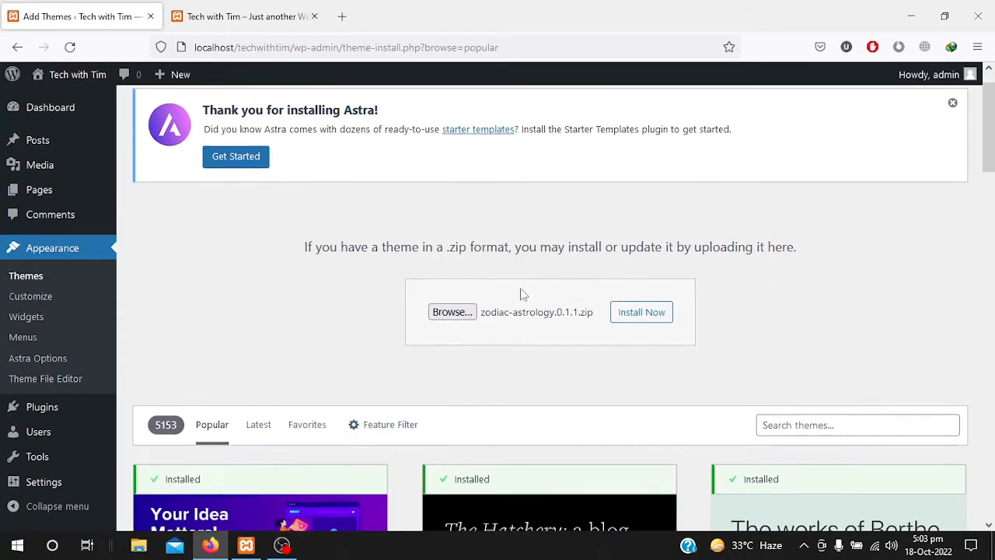
{"action": "left_click", "coordinate": [660, 316]}
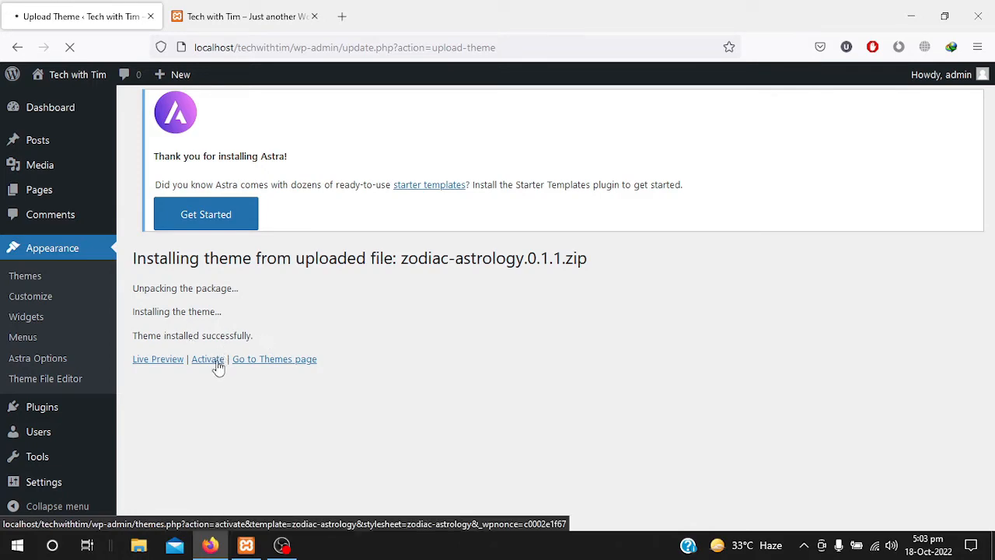
Step: Look over the site's front page before switching themes, and return to the theme installation page
{"action": "left_click", "coordinate": [279, 6]}
{"action": "scroll", "coordinate": [208, 344], "scroll_direction": "down", "scroll_amount": 3}
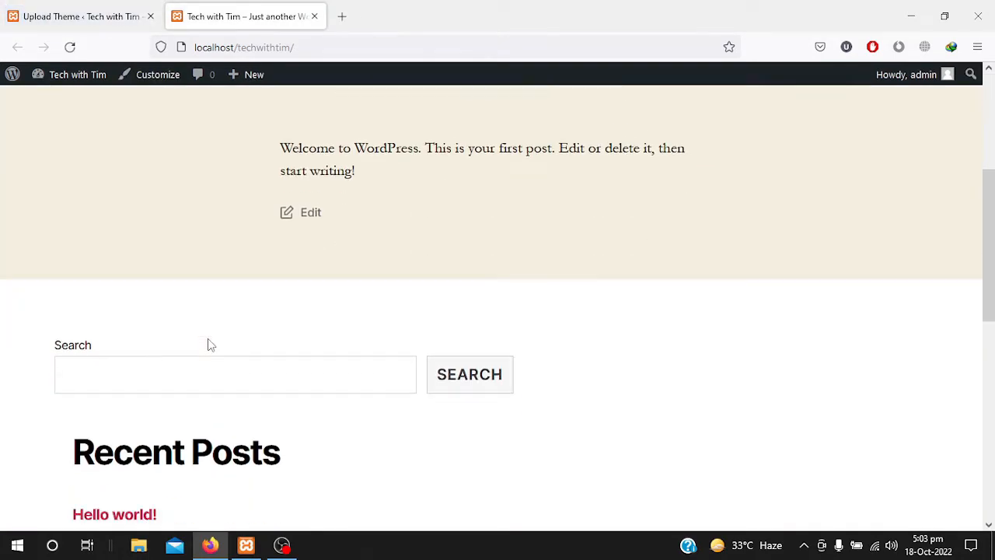
{"action": "scroll", "coordinate": [209, 344], "scroll_direction": "up", "scroll_amount": 3}
{"action": "scroll", "coordinate": [208, 344], "scroll_direction": "down", "scroll_amount": 3}
{"action": "scroll", "coordinate": [208, 344], "scroll_direction": "up", "scroll_amount": 3}
{"action": "key", "text": "ctrl+shift+Tab"}
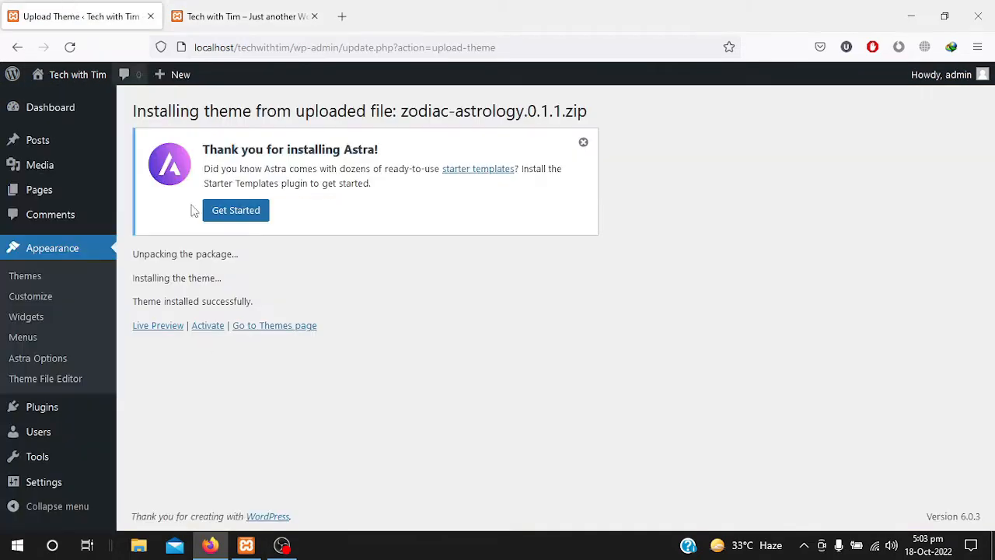
Step: Activate the uploaded Zodiac Astrology theme, look over the not yet reloaded front page, and return to the installed themes
{"action": "left_click", "coordinate": [208, 326]}
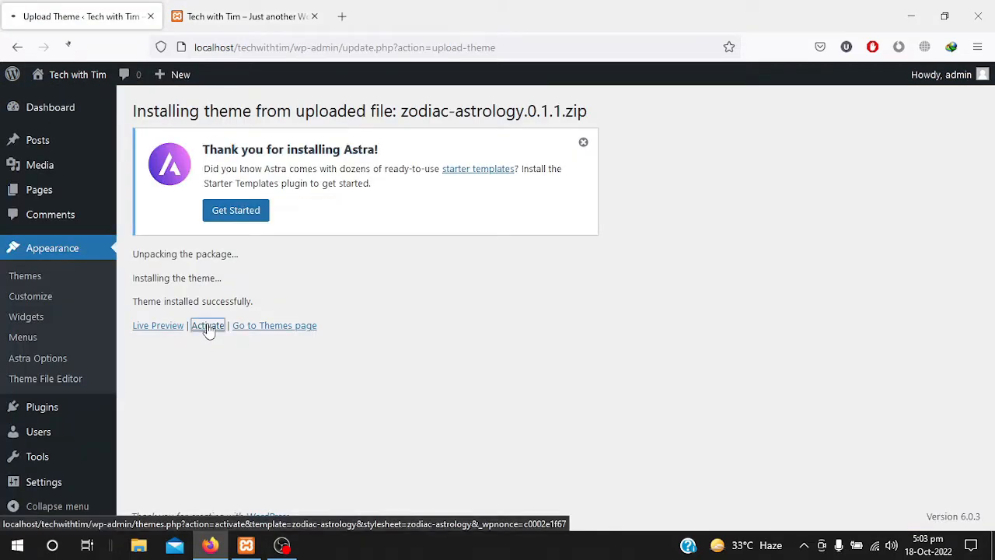
{"action": "left_click", "coordinate": [226, 7]}
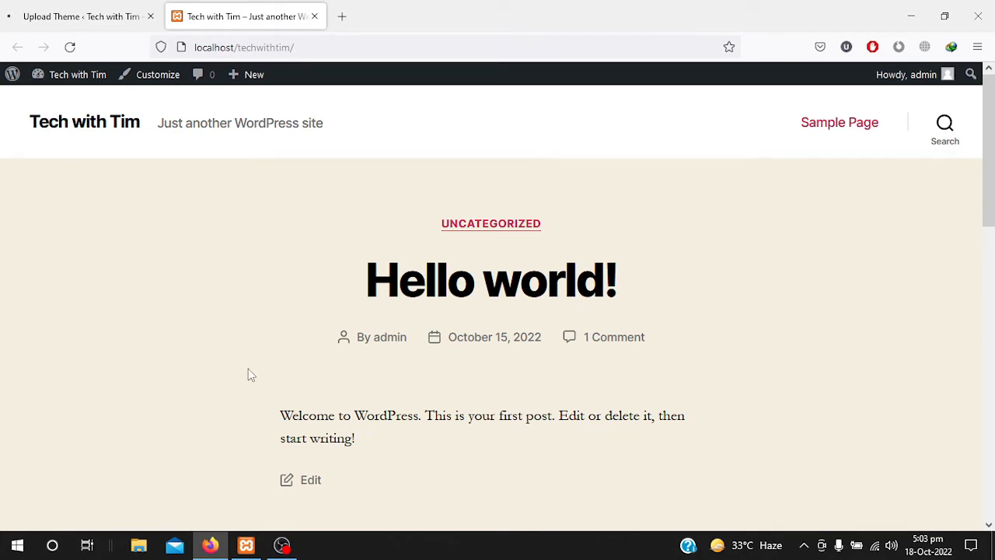
{"action": "scroll", "coordinate": [487, 281], "scroll_direction": "down", "scroll_amount": 15}
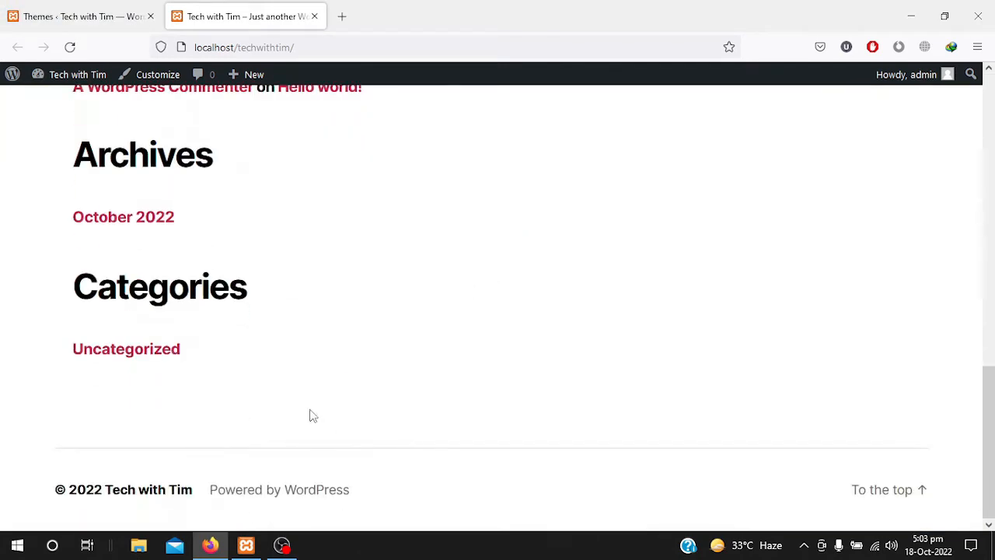
{"action": "scroll", "coordinate": [309, 416], "scroll_direction": "up", "scroll_amount": 15}
{"action": "key", "text": "ctrl+Tab"}
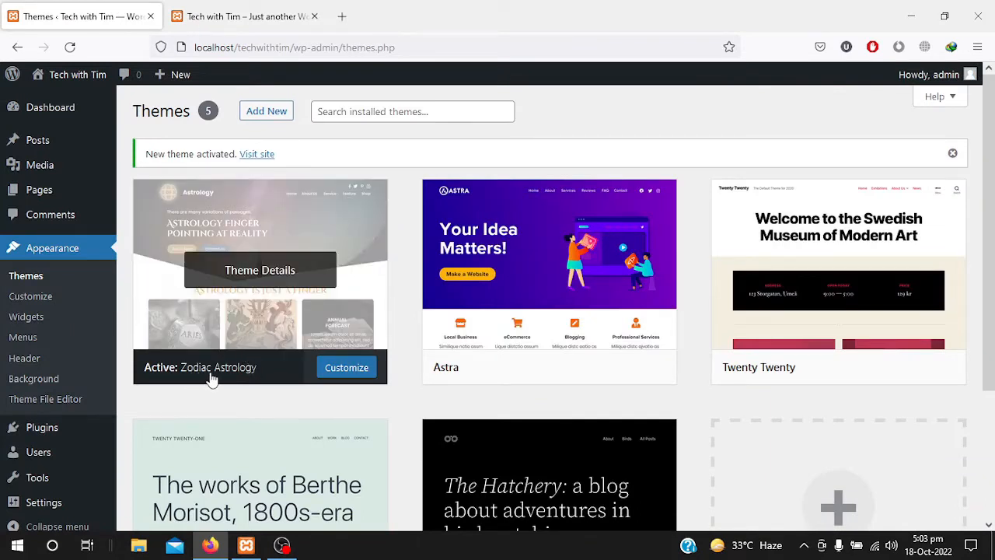
Step: Reload the site's front page and examine its layout from header to footer with the Zodiac Astrology theme
{"action": "left_click", "coordinate": [231, 15]}
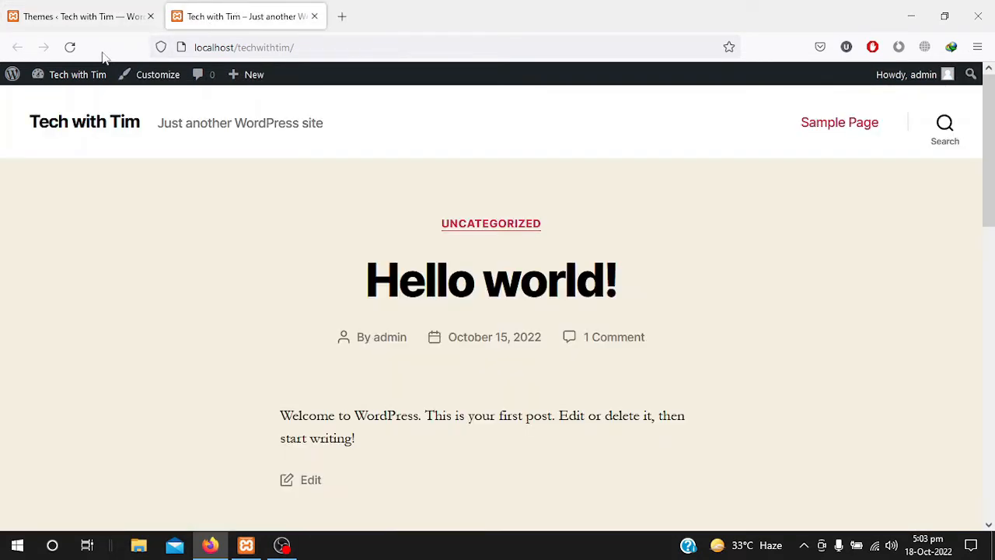
{"action": "left_click", "coordinate": [69, 47]}
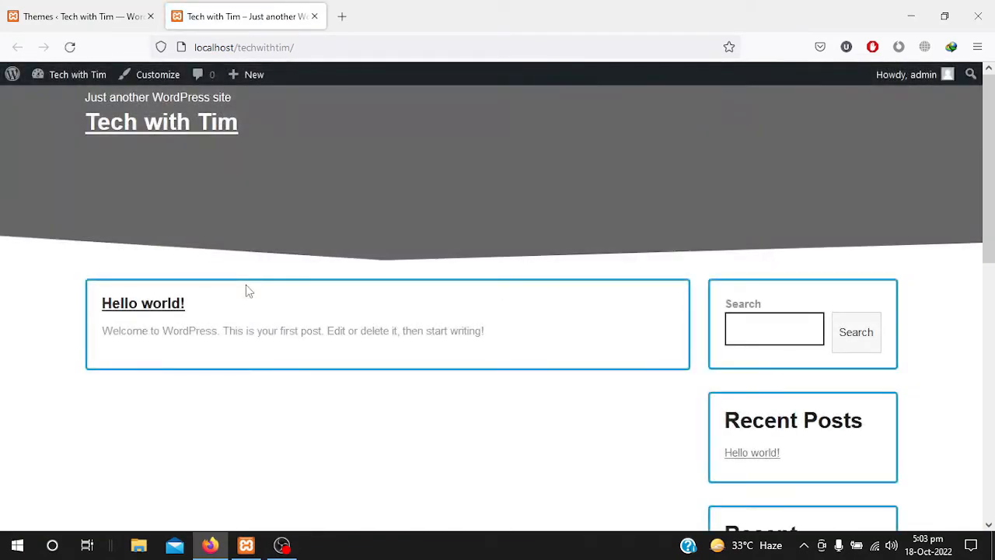
{"action": "scroll", "coordinate": [245, 289], "scroll_direction": "down", "scroll_amount": 1}
{"action": "scroll", "coordinate": [246, 289], "scroll_direction": "up", "scroll_amount": 1}
{"action": "scroll", "coordinate": [534, 396], "scroll_direction": "down", "scroll_amount": 6}
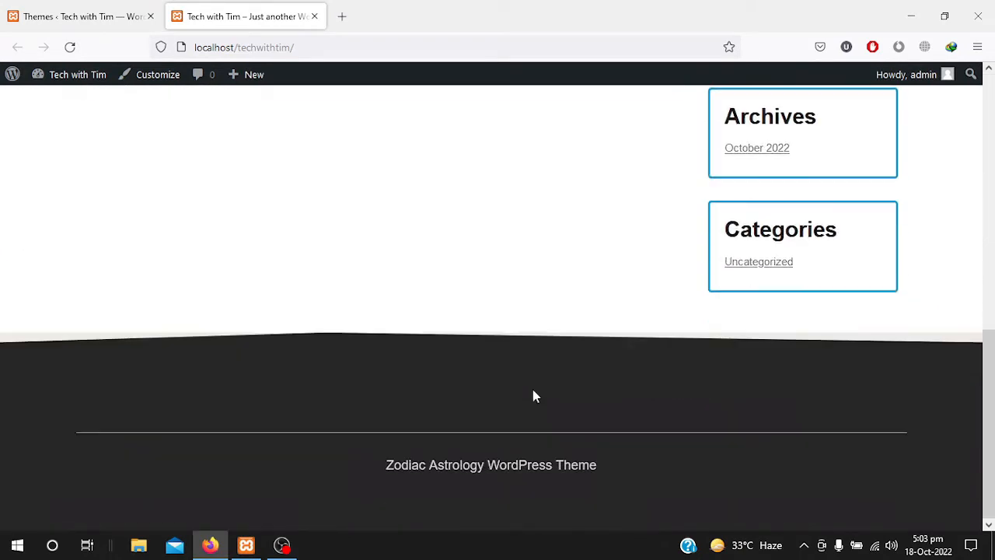
{"action": "scroll", "coordinate": [534, 395], "scroll_direction": "up", "scroll_amount": 5}
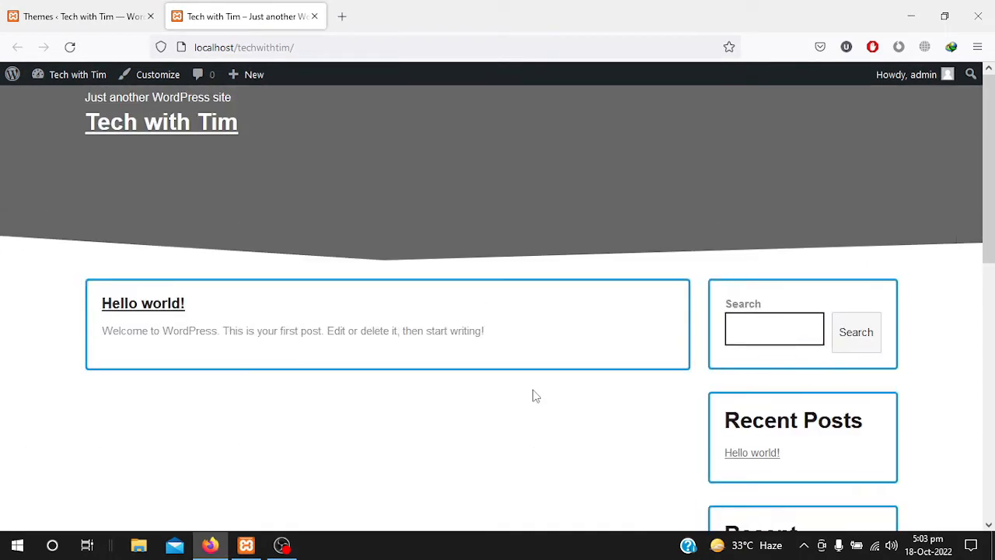
Step: Switch to File Explorer, open the Compressed folder in Downloads, and locate the zodiac-astrology.0.1.1 archive
{"action": "left_click", "coordinate": [93, 14]}
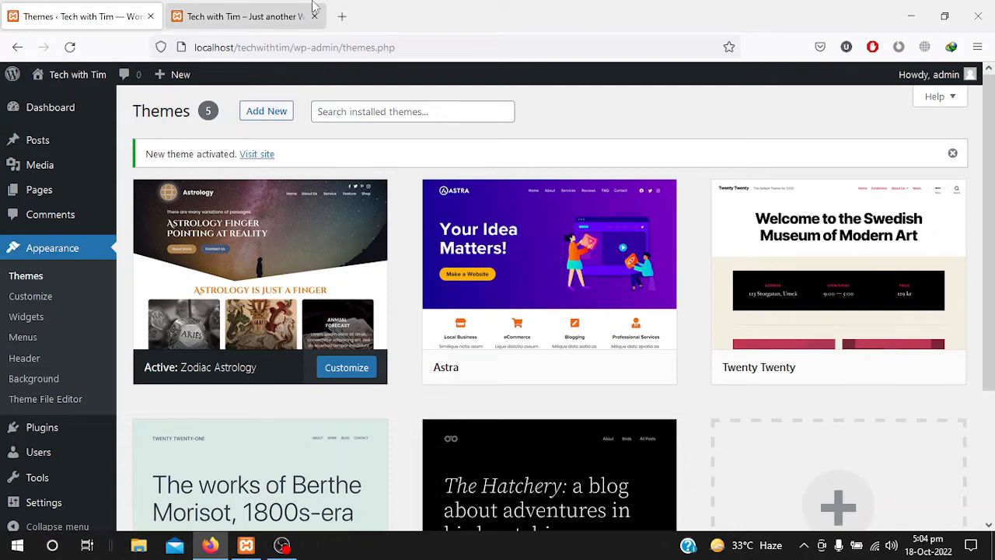
{"action": "left_click", "coordinate": [134, 547]}
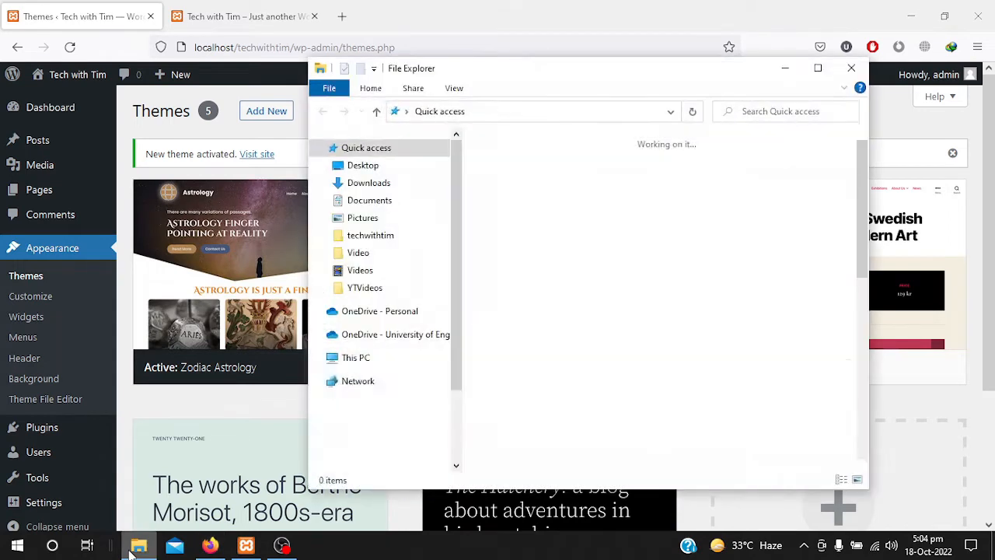
{"action": "left_click", "coordinate": [818, 69]}
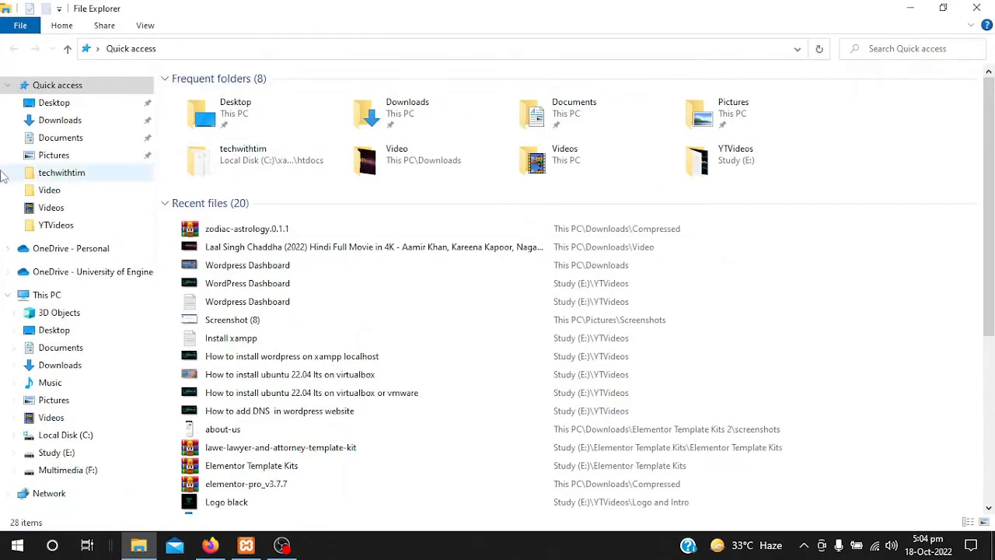
{"action": "left_click", "coordinate": [47, 121]}
{"action": "double_click", "coordinate": [226, 130]}
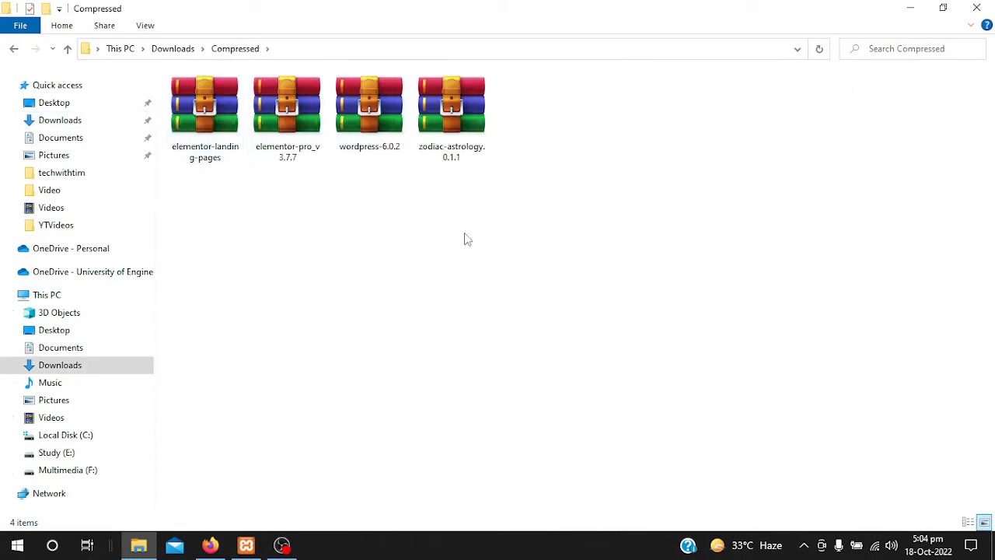
{"action": "left_click", "coordinate": [450, 85]}
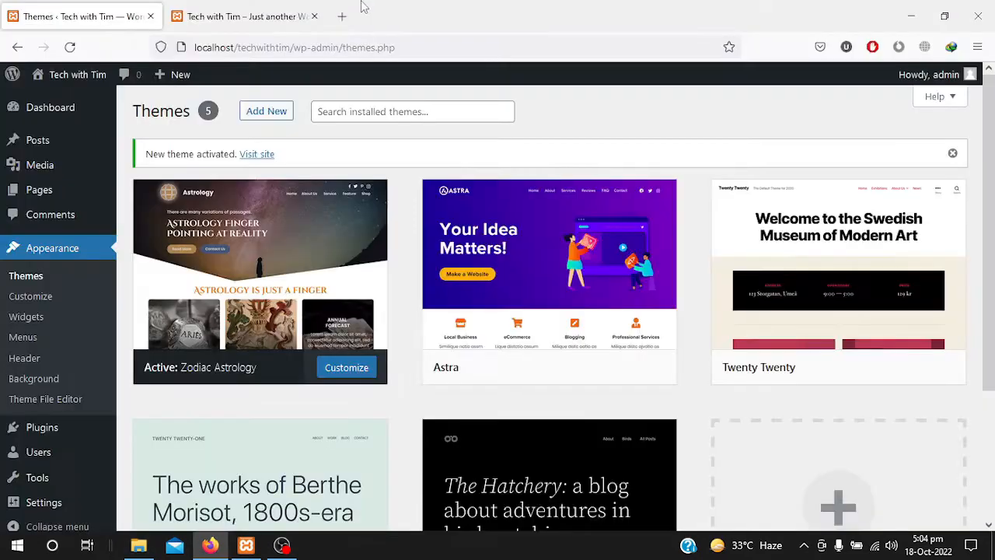
Step: Open wordpress.org in a new browser tab and look over its home page
{"action": "left_click", "coordinate": [345, 15]}
{"action": "left_click", "coordinate": [357, 47]}
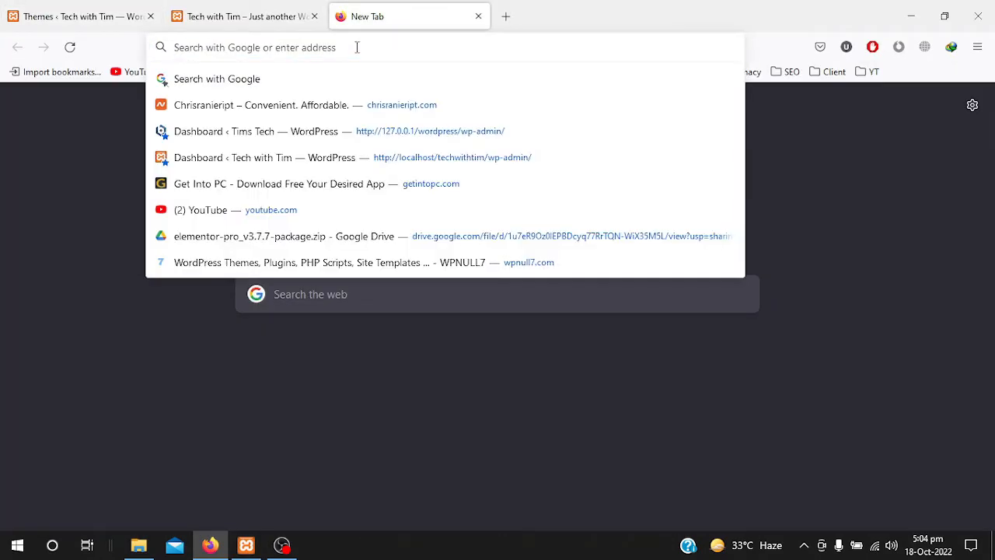
{"action": "type", "text": "wor"}
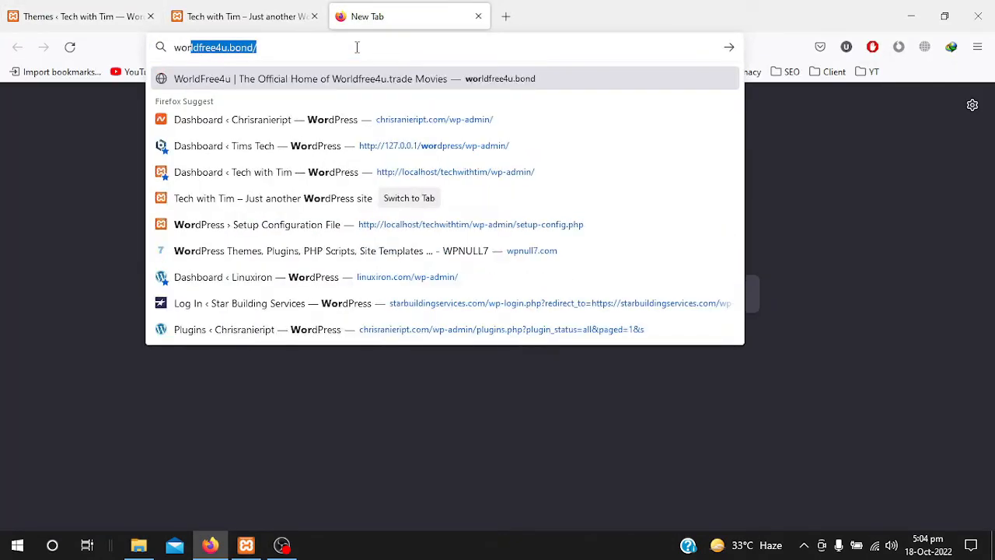
{"action": "type", "text": "dpress"}
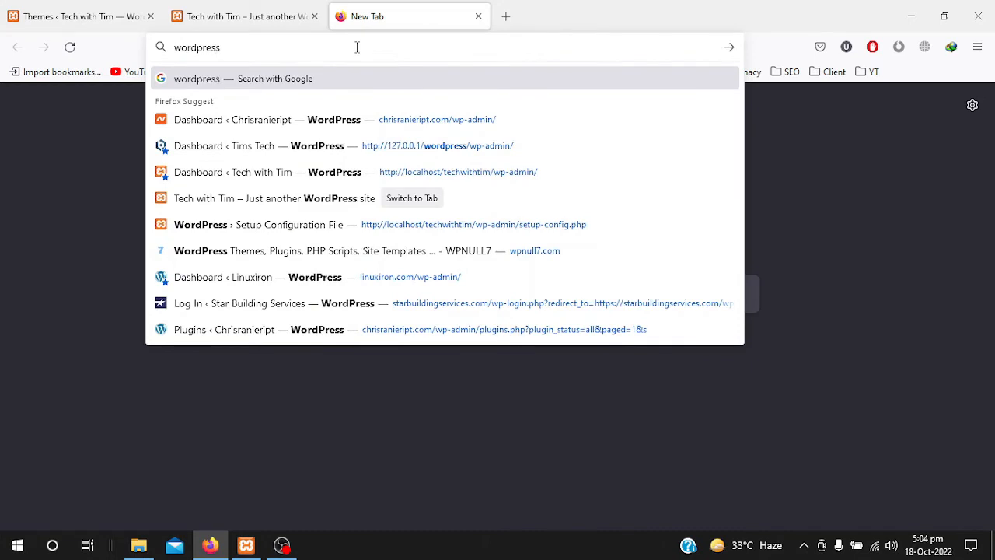
{"action": "type", "text": "."}
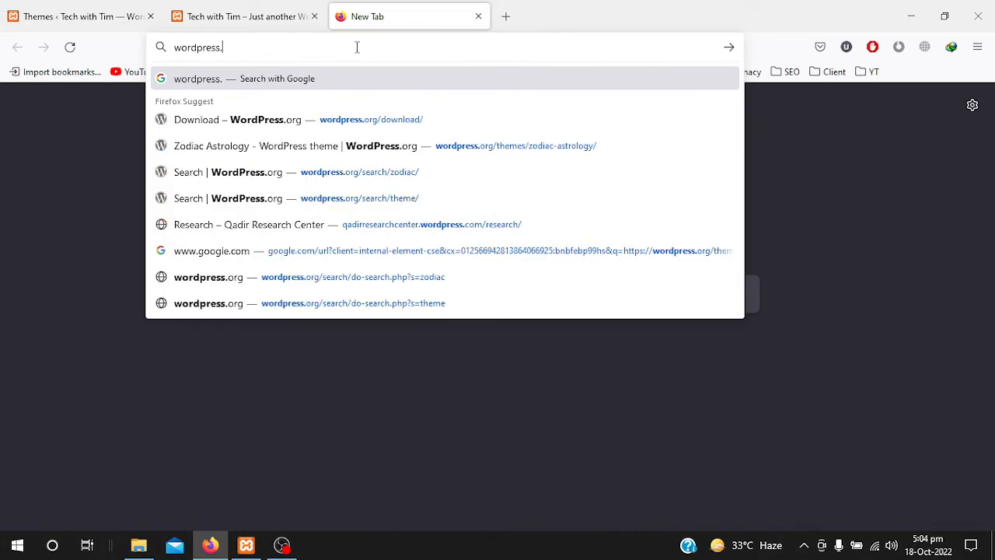
{"action": "type", "text": "or"}
{"action": "type", "text": "g"}
{"action": "key", "text": "Return"}
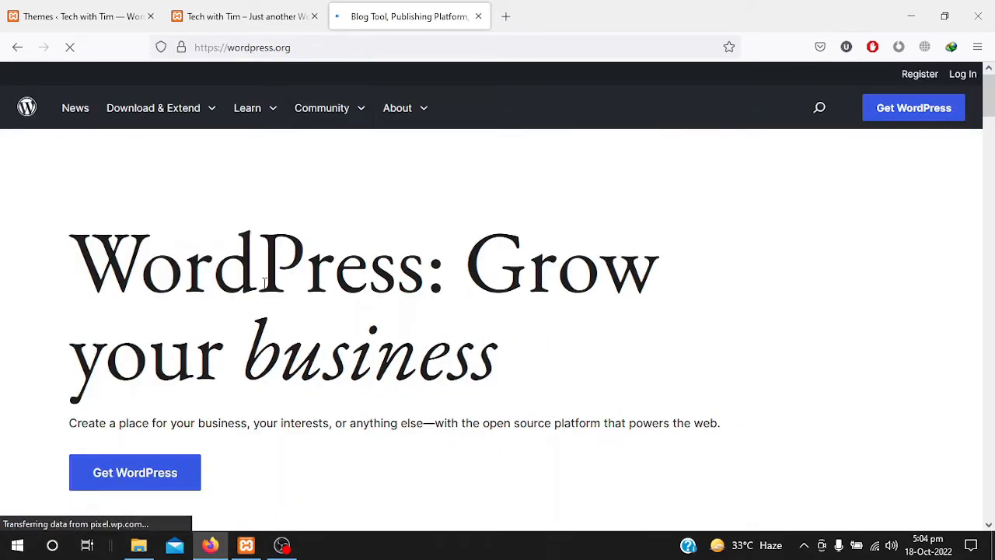
{"action": "scroll", "coordinate": [262, 283], "scroll_direction": "down", "scroll_amount": 2}
{"action": "scroll", "coordinate": [265, 284], "scroll_direction": "up", "scroll_amount": 2}
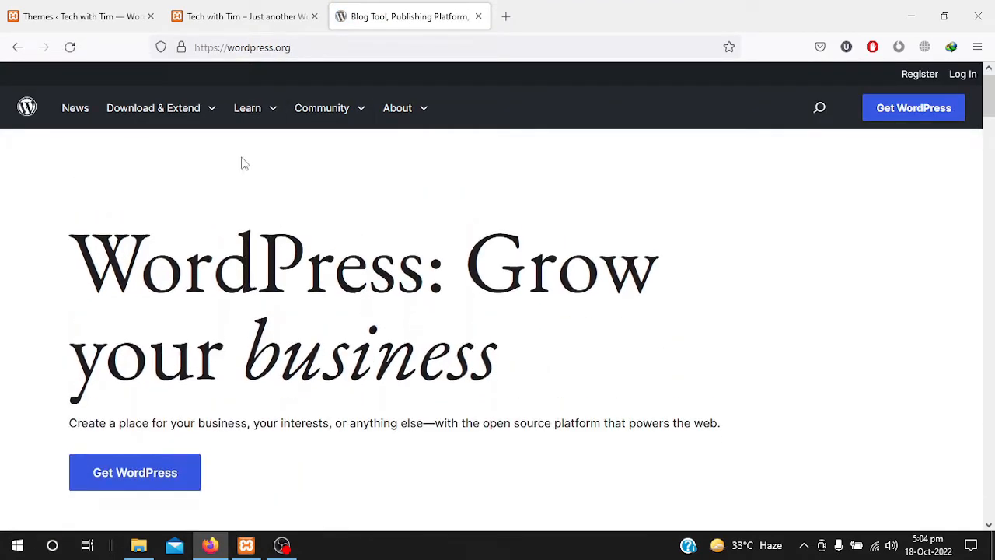
{"action": "scroll", "coordinate": [388, 258], "scroll_direction": "down", "scroll_amount": 4}
{"action": "scroll", "coordinate": [388, 267], "scroll_direction": "up", "scroll_amount": 4}
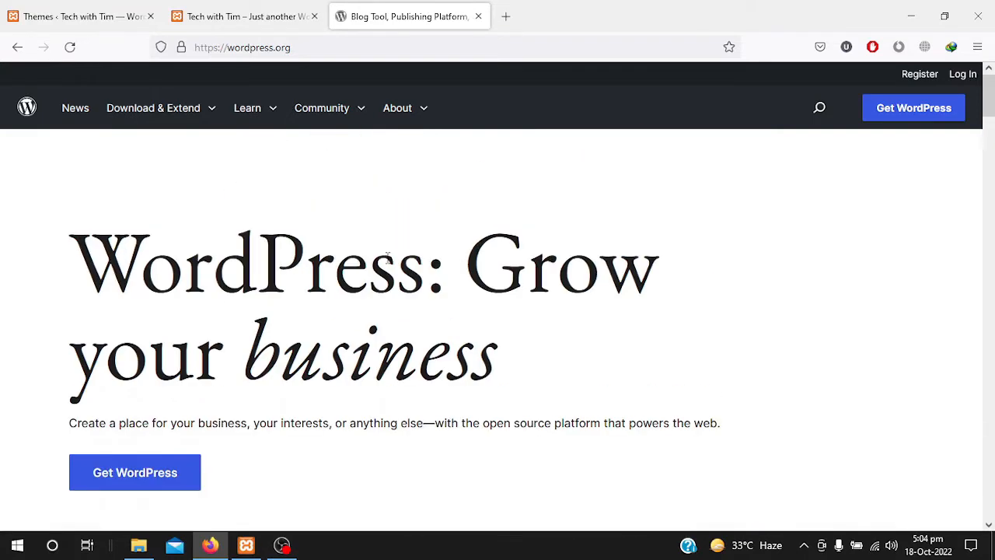
Step: Search the wordpress.org site for "elementor theme"
{"action": "left_click", "coordinate": [818, 109]}
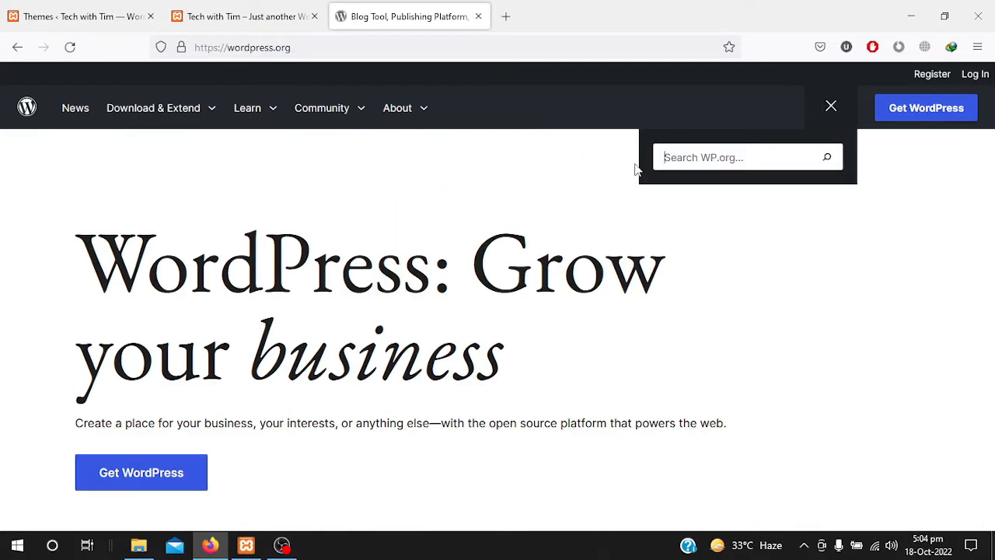
{"action": "left_click", "coordinate": [689, 157]}
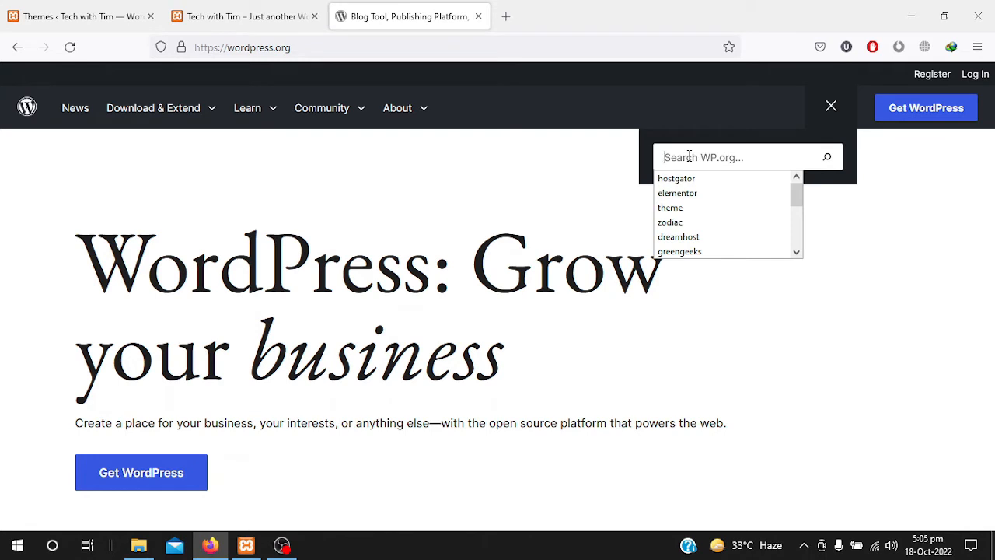
{"action": "type", "text": "e"}
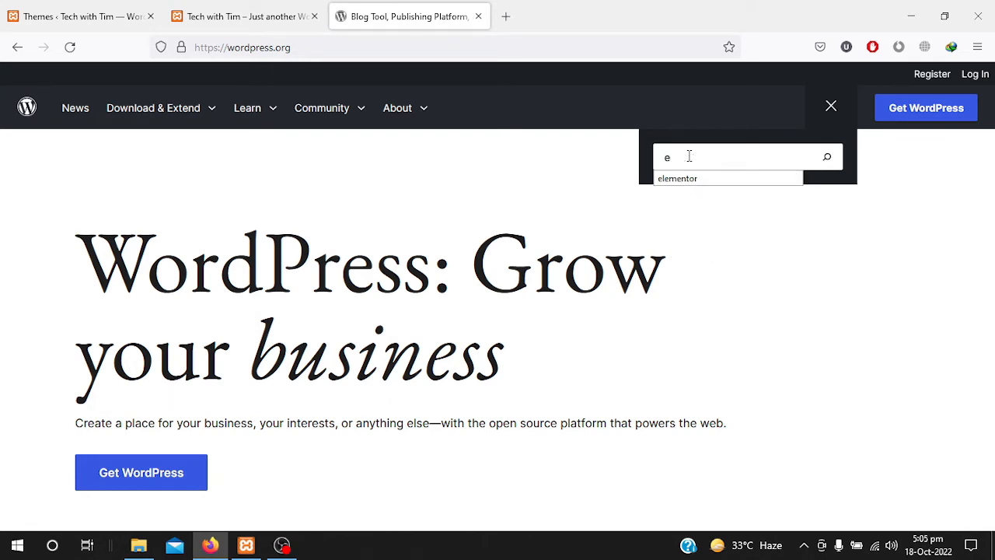
{"action": "type", "text": "ll"}
{"action": "type", "text": "h"}
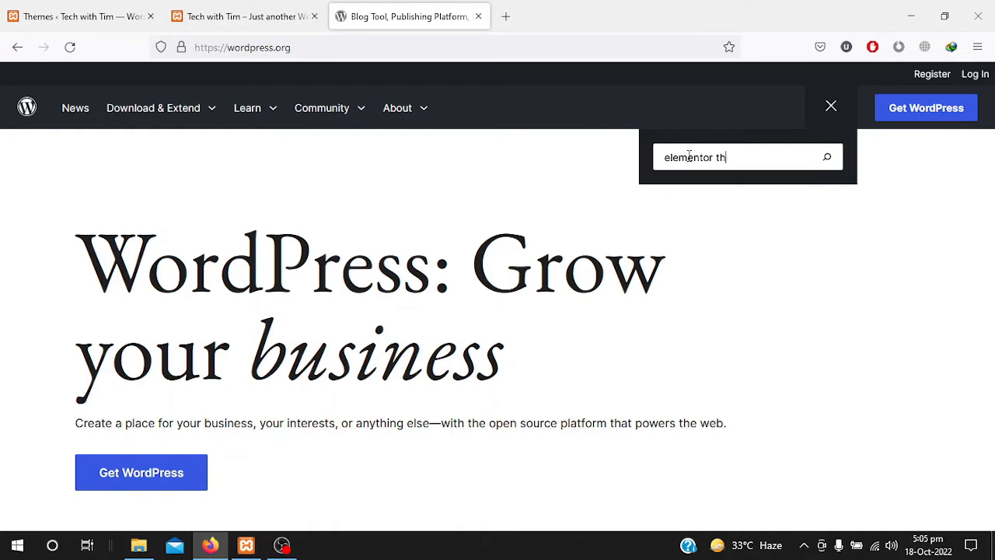
{"action": "type", "text": "eme"}
{"action": "key", "text": "Return"}
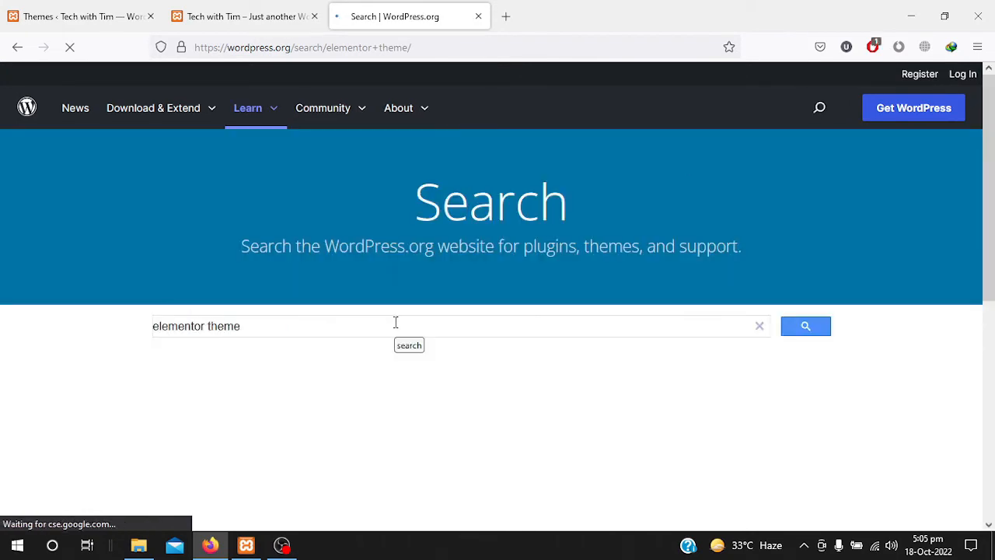
Step: Open the Hello Elementor theme page from the search results and bring its download option into view
{"action": "scroll", "coordinate": [23, 413], "scroll_direction": "down", "scroll_amount": 3}
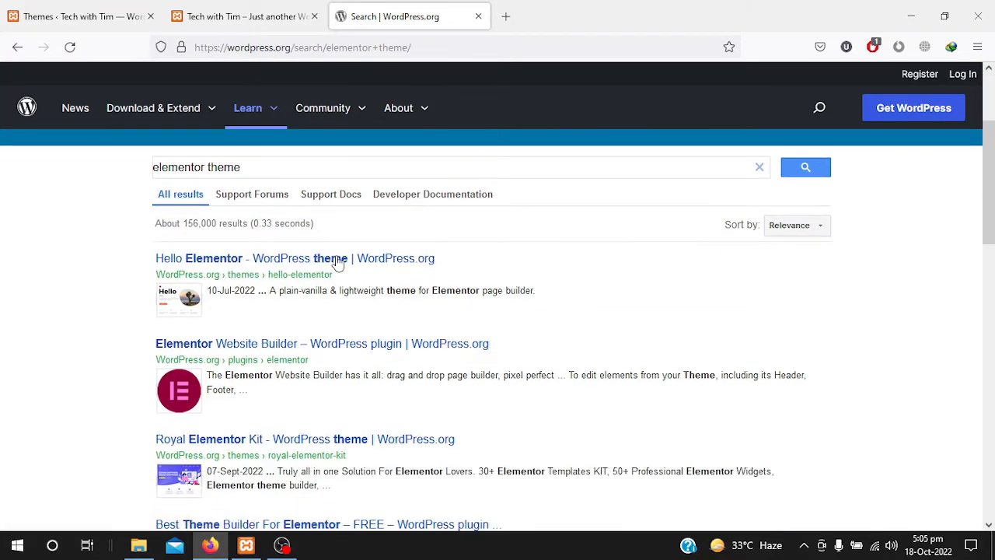
{"action": "left_click", "coordinate": [337, 263]}
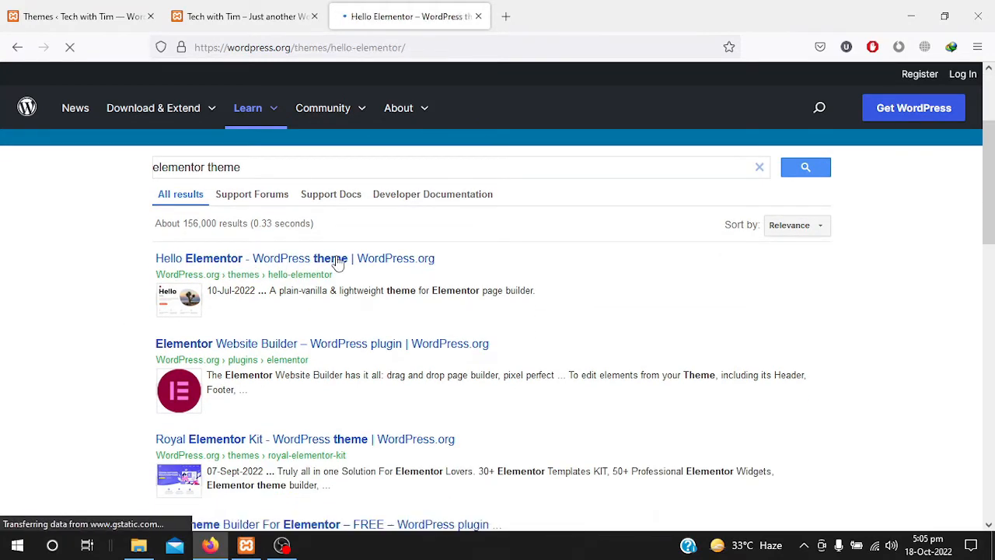
{"action": "scroll", "coordinate": [446, 269], "scroll_direction": "down", "scroll_amount": 1}
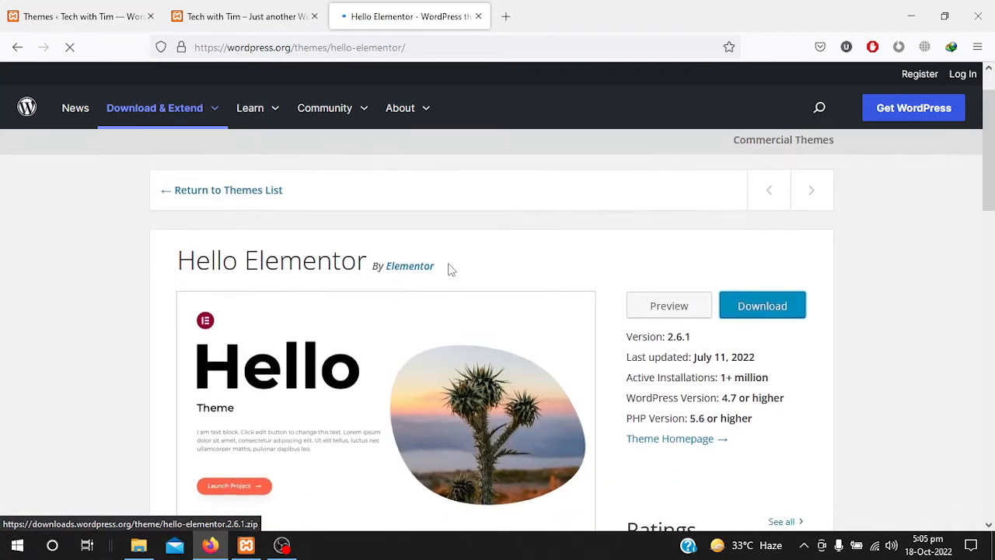
Step: Download hello-elementor.2.6.1.zip to the Compressed folder in Downloads, closing the download manager's registration dialogs, and select the archive in File Explorer
{"action": "left_click", "coordinate": [757, 307]}
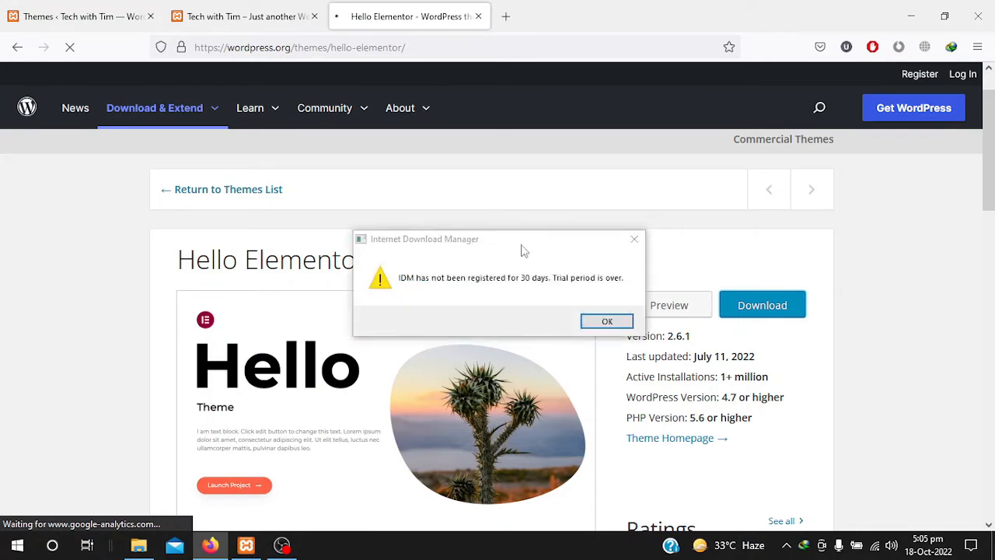
{"action": "left_click", "coordinate": [607, 321]}
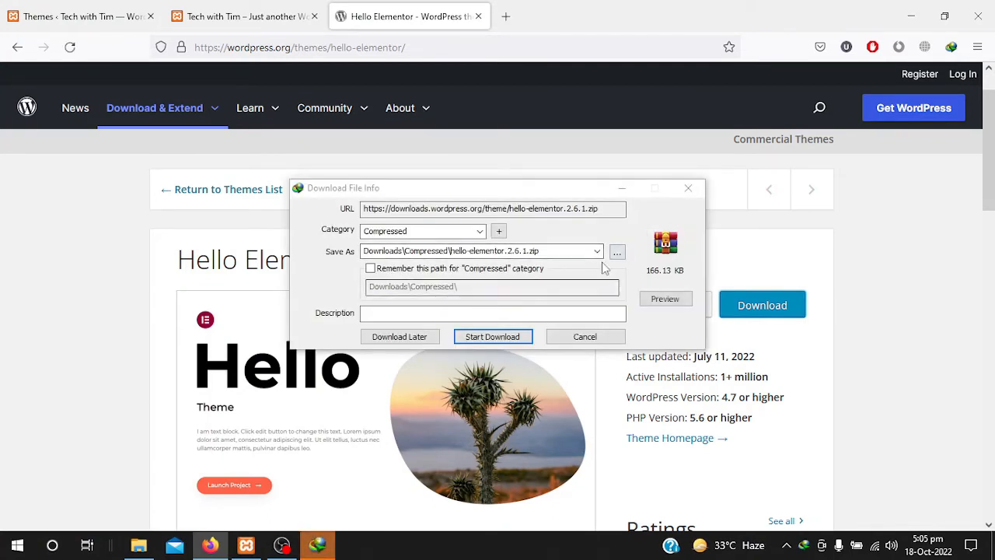
{"action": "left_click", "coordinate": [523, 341]}
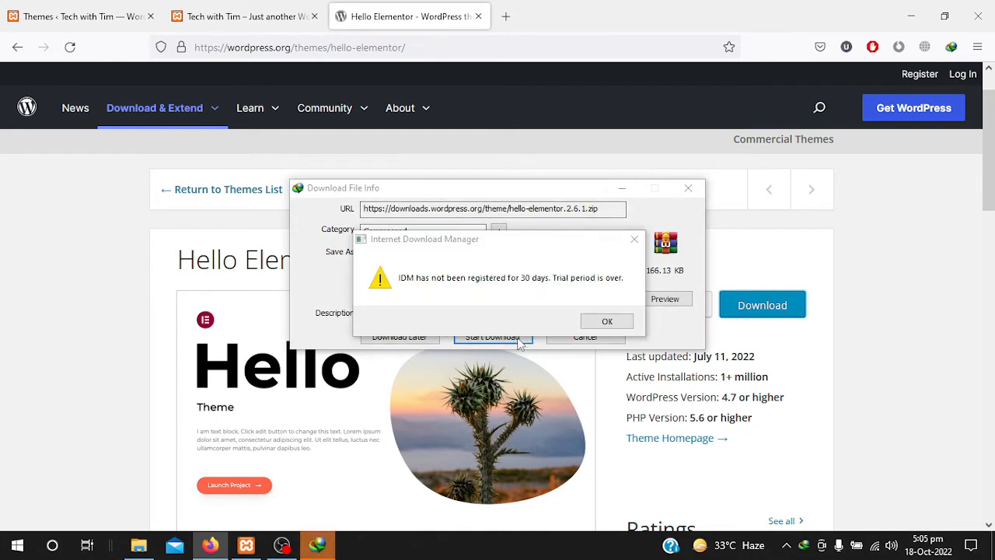
{"action": "left_click", "coordinate": [605, 321]}
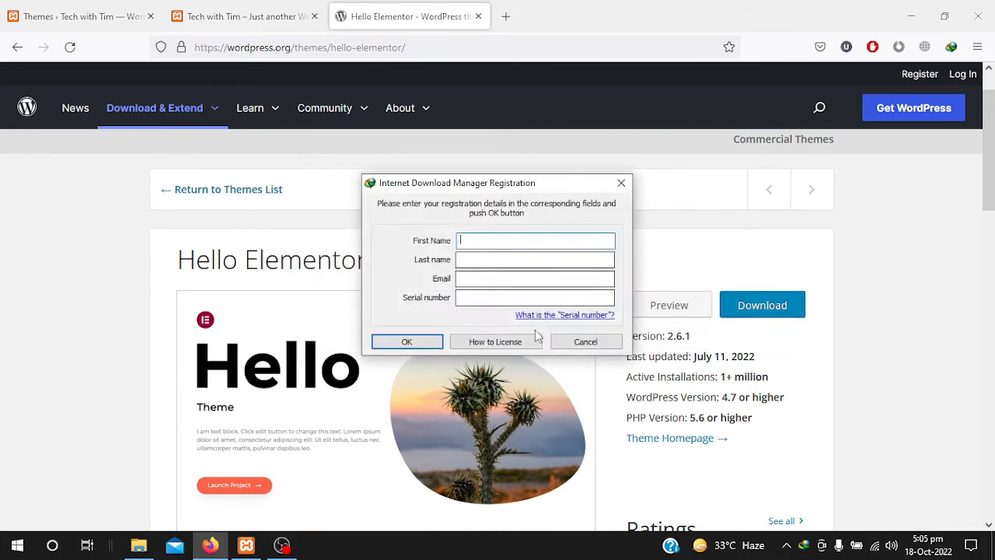
{"action": "left_click", "coordinate": [621, 184]}
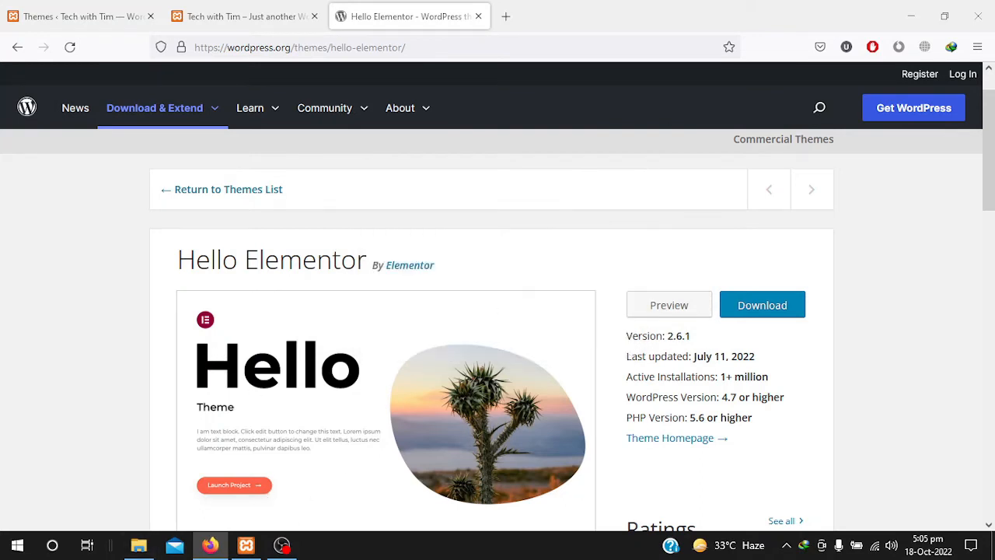
{"action": "left_click", "coordinate": [139, 545]}
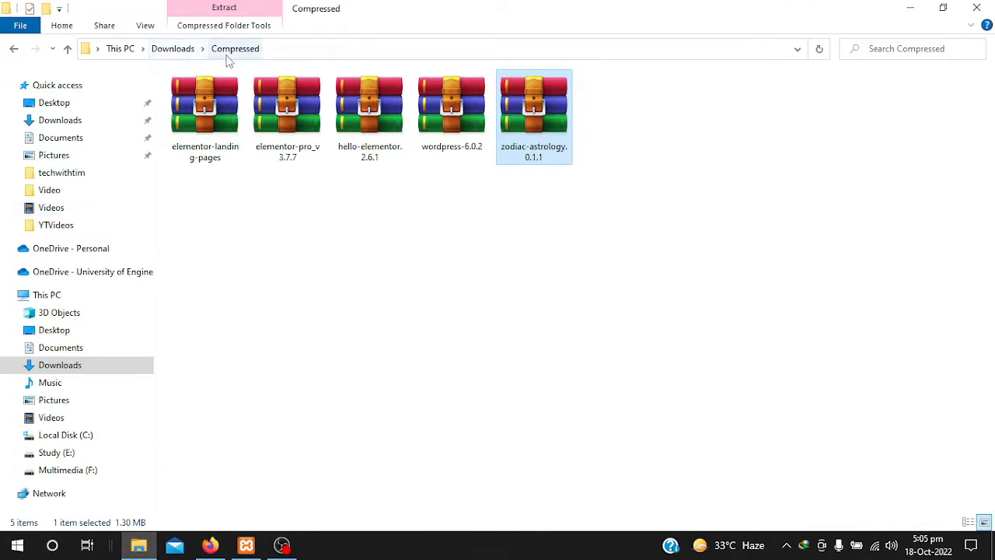
{"action": "left_click", "coordinate": [373, 153]}
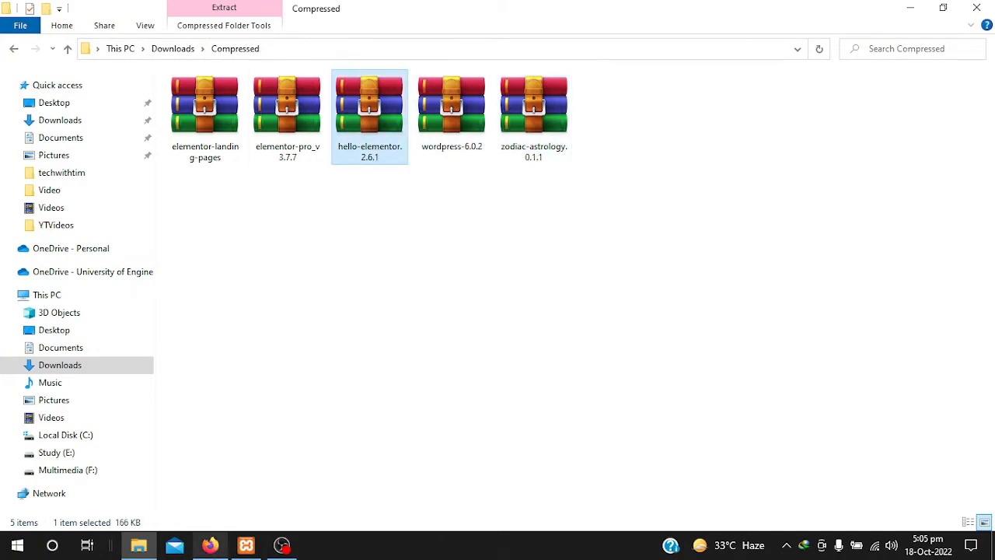
Step: Return to the WordPress admin in the browser and review which themes are installed on the site
{"action": "left_click", "coordinate": [210, 545]}
{"action": "left_click", "coordinate": [72, 14]}
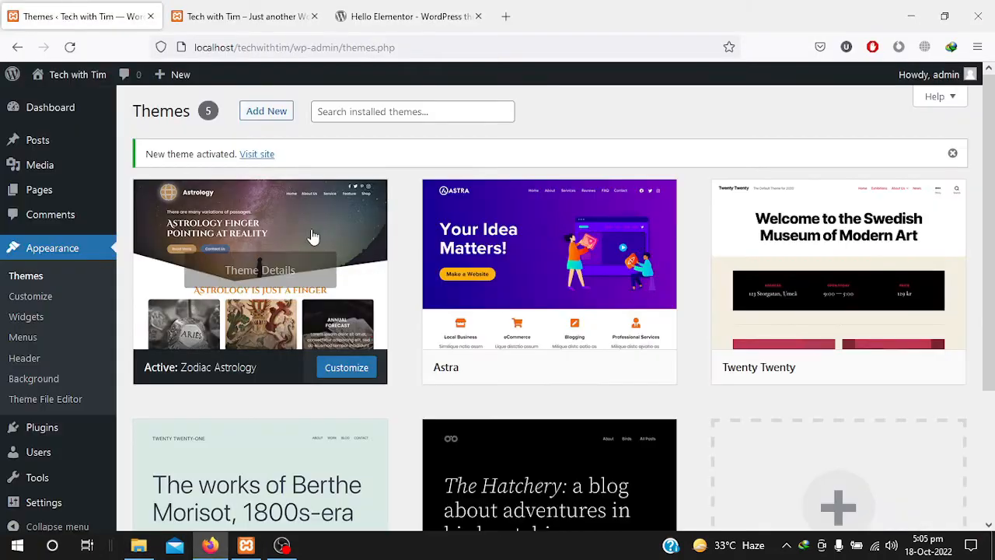
{"action": "scroll", "coordinate": [311, 233], "scroll_direction": "down", "scroll_amount": 2}
{"action": "scroll", "coordinate": [311, 231], "scroll_direction": "up", "scroll_amount": 1}
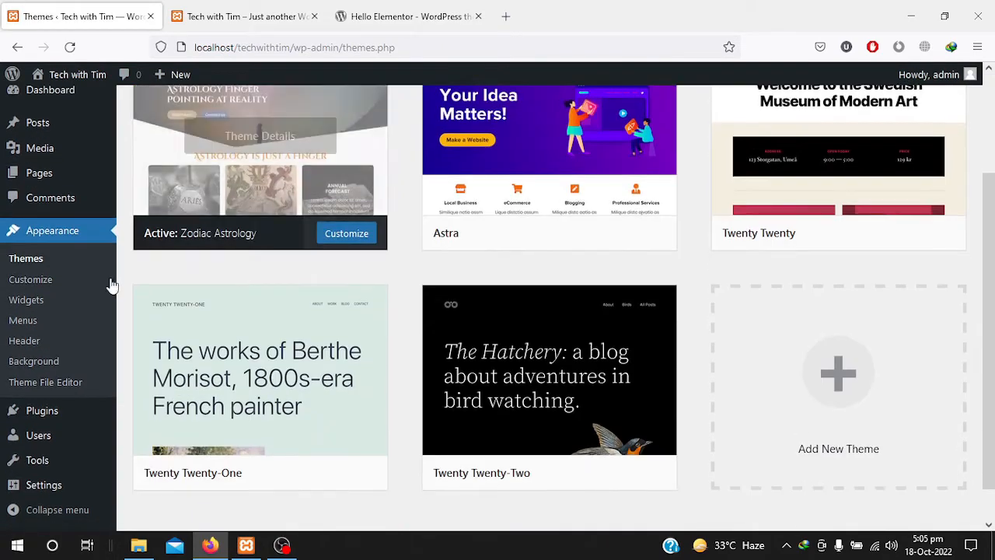
{"action": "scroll", "coordinate": [206, 285], "scroll_direction": "up", "scroll_amount": 2}
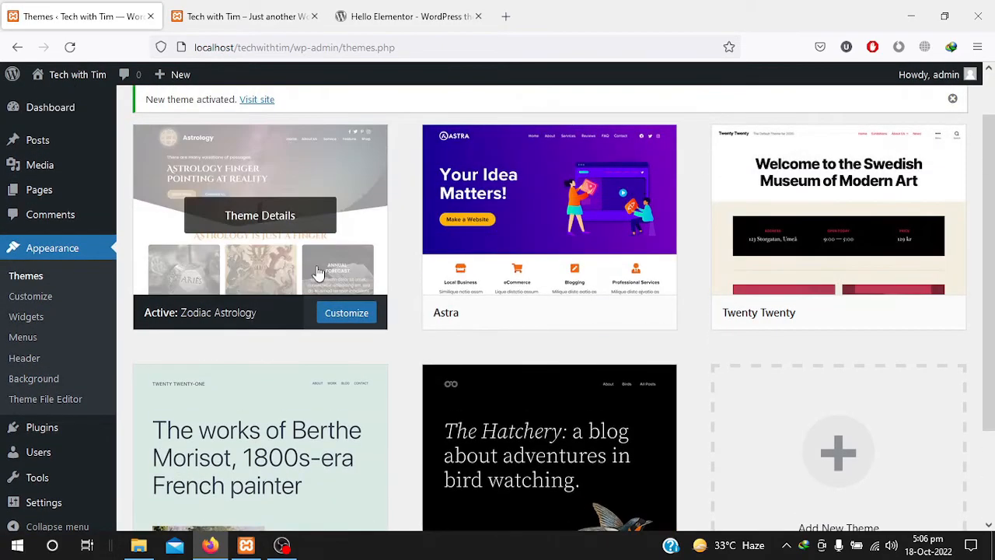
{"action": "scroll", "coordinate": [317, 273], "scroll_direction": "down", "scroll_amount": 2}
{"action": "mouse_move", "coordinate": [764, 148]}
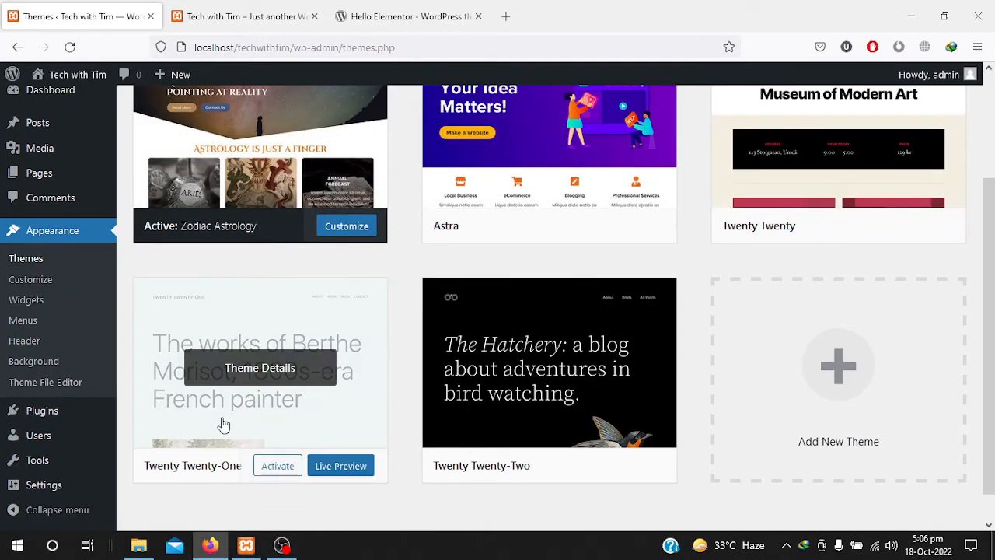
{"action": "scroll", "coordinate": [568, 424], "scroll_direction": "up", "scroll_amount": 2}
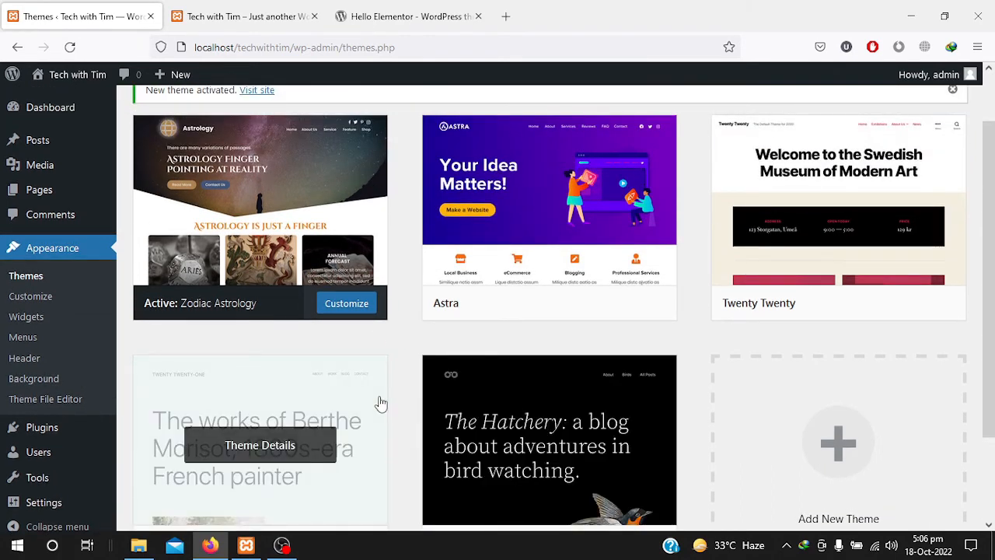
Step: Switch to File Explorer and copy the hello-elementor.2.6.1 archive from the Compressed folder
{"action": "left_click", "coordinate": [913, 16]}
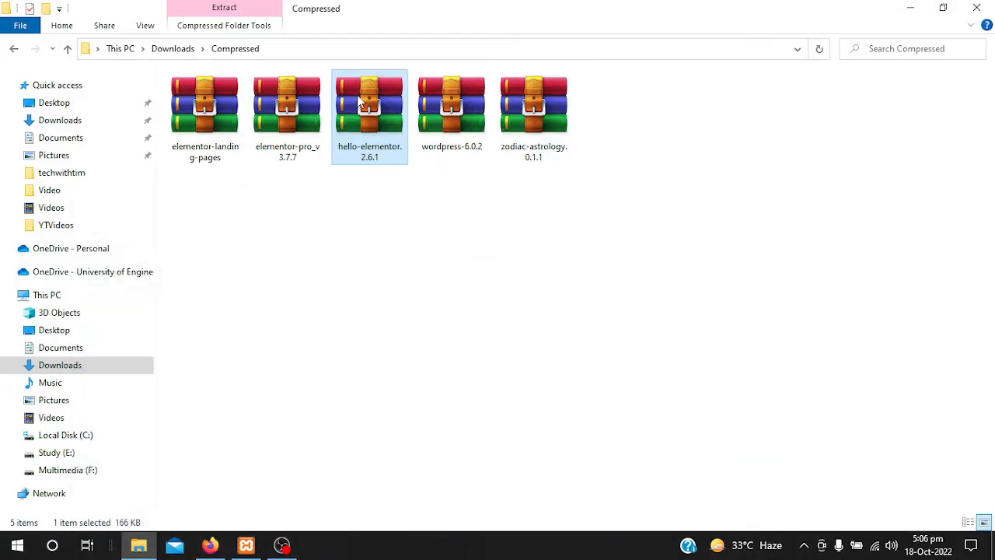
{"action": "double_click", "coordinate": [381, 109]}
{"action": "right_click", "coordinate": [357, 97]}
{"action": "left_click", "coordinate": [399, 332]}
Step: Open the site's themes folder at C:\xampp\htdocs\techwithtim\wp-content\themes
{"action": "left_click", "coordinate": [50, 437]}
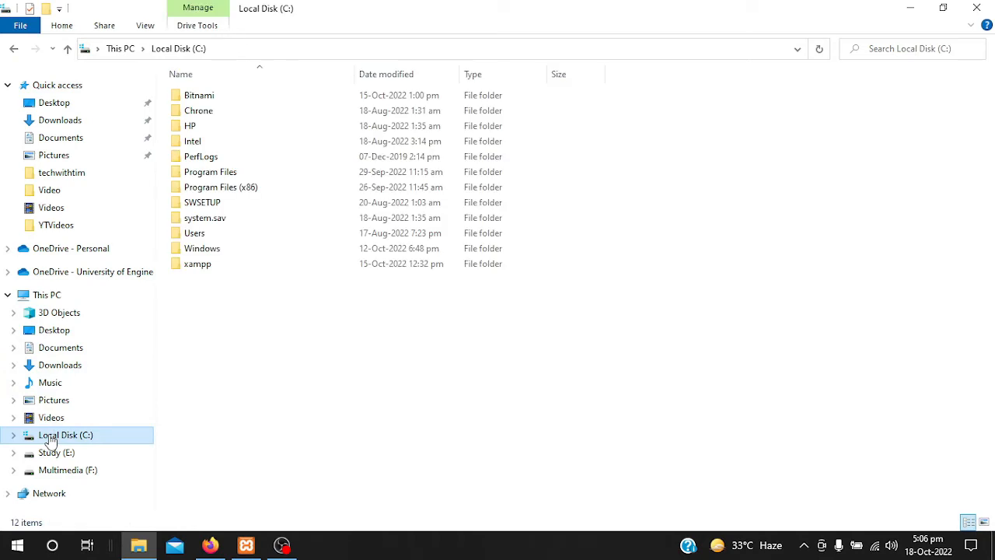
{"action": "double_click", "coordinate": [215, 268]}
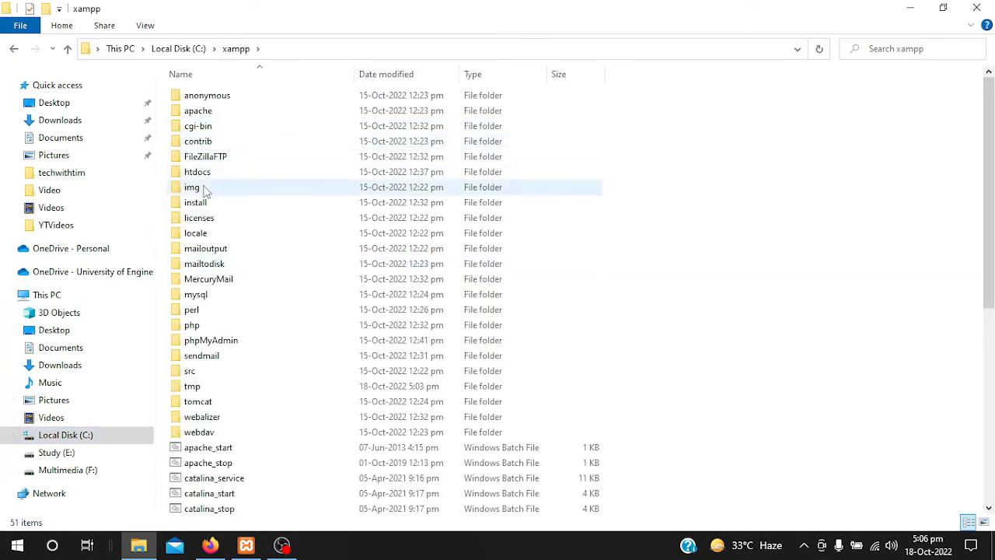
{"action": "double_click", "coordinate": [201, 175]}
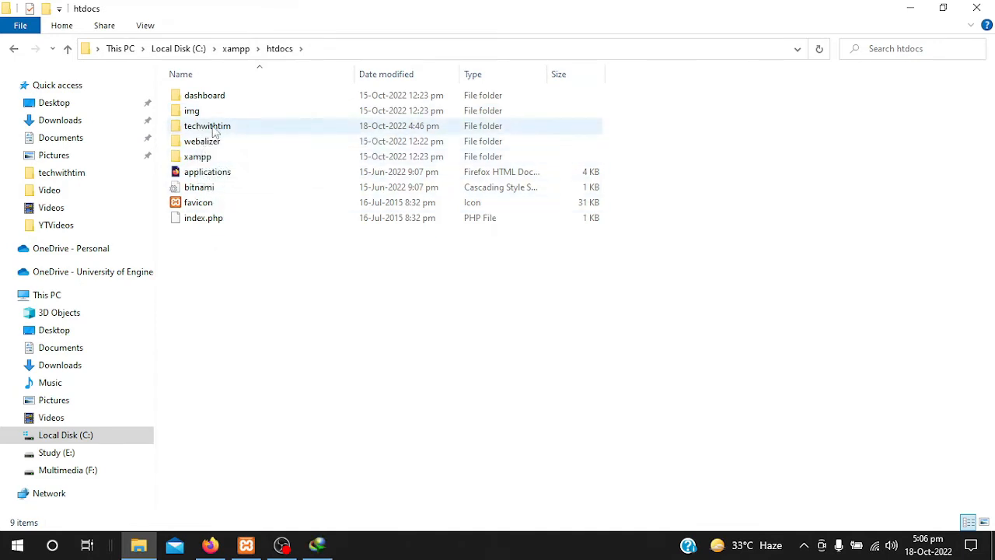
{"action": "mouse_move", "coordinate": [215, 132]}
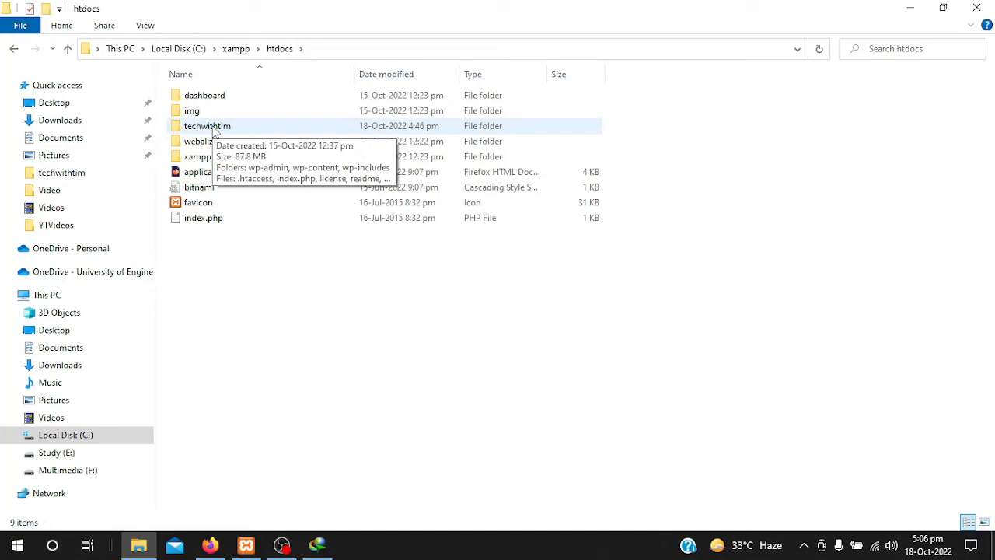
{"action": "double_click", "coordinate": [215, 131]}
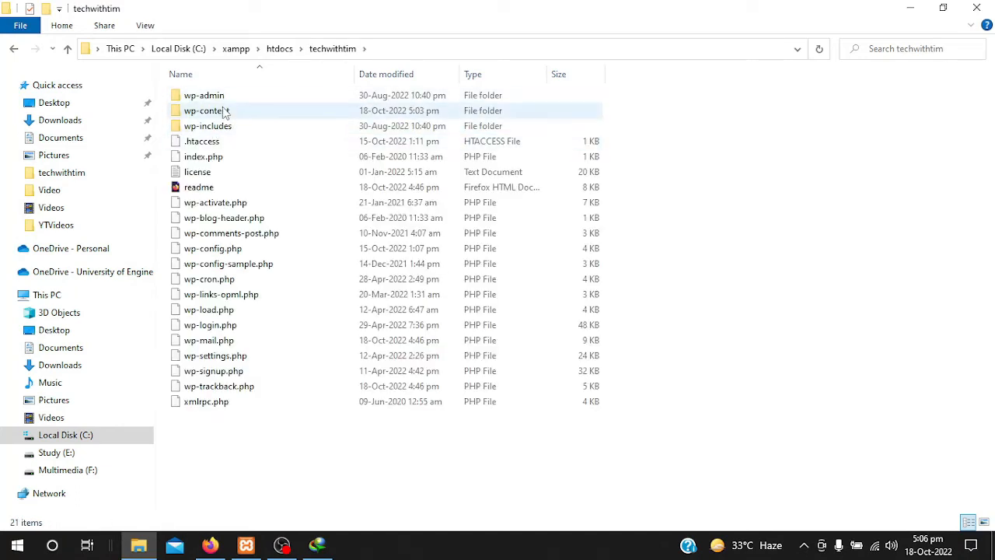
{"action": "double_click", "coordinate": [223, 111]}
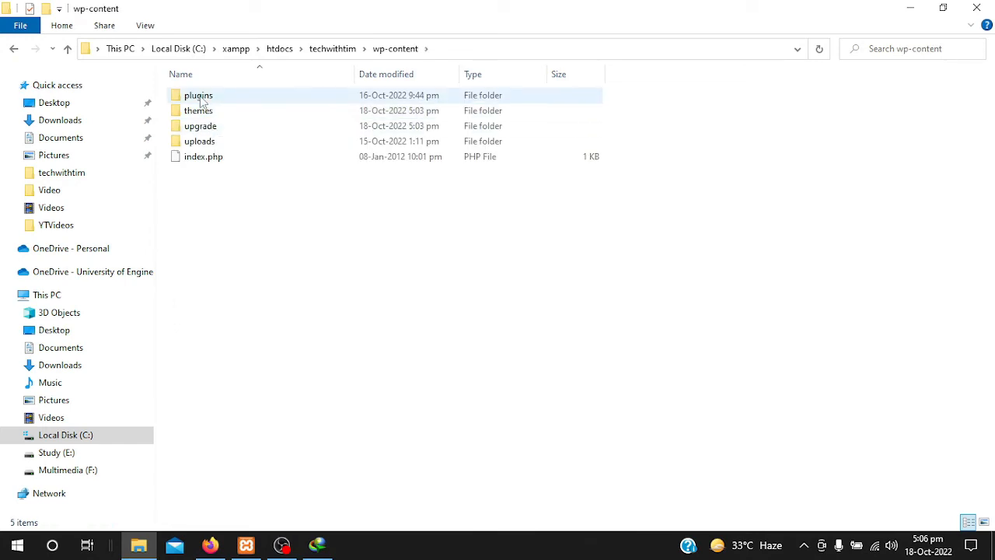
{"action": "double_click", "coordinate": [200, 111]}
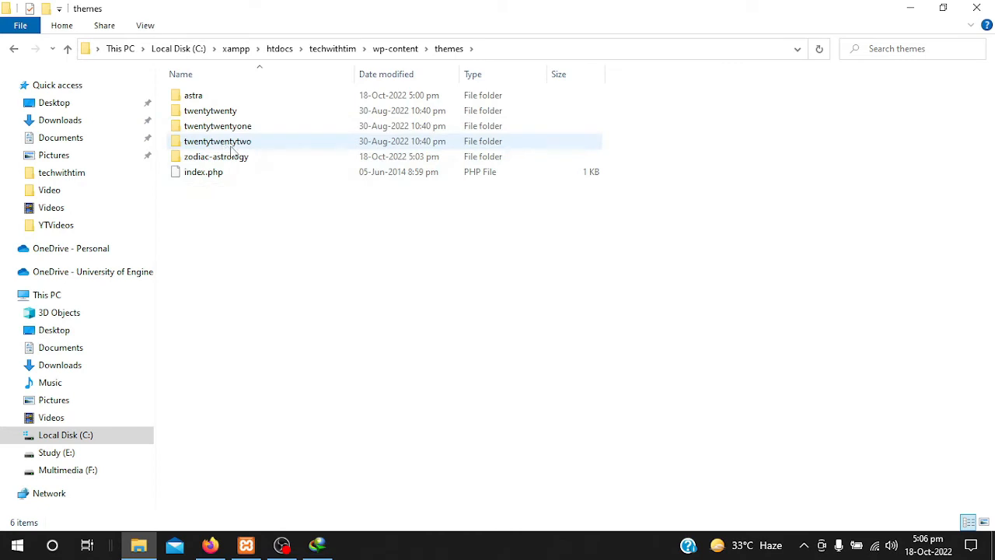
Step: Paste the hello-elementor.2.6.1 archive into the themes folder, extract it there and refresh the file list
{"action": "right_click", "coordinate": [237, 223]}
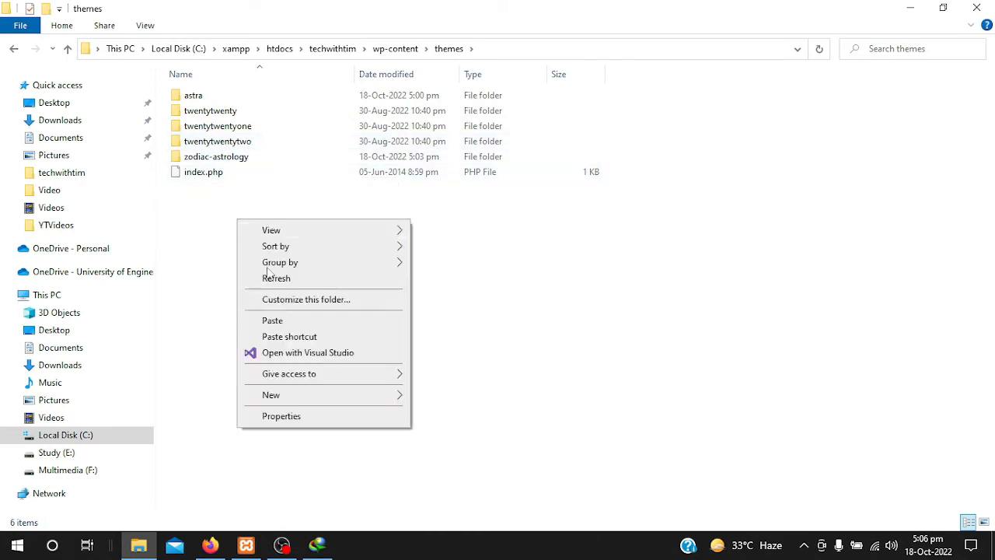
{"action": "left_click", "coordinate": [295, 321]}
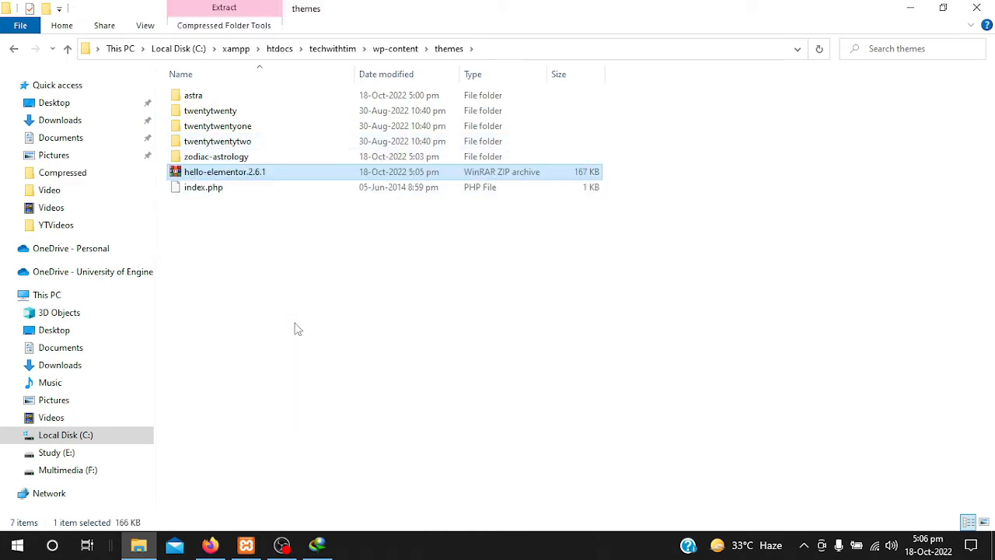
{"action": "right_click", "coordinate": [236, 173]}
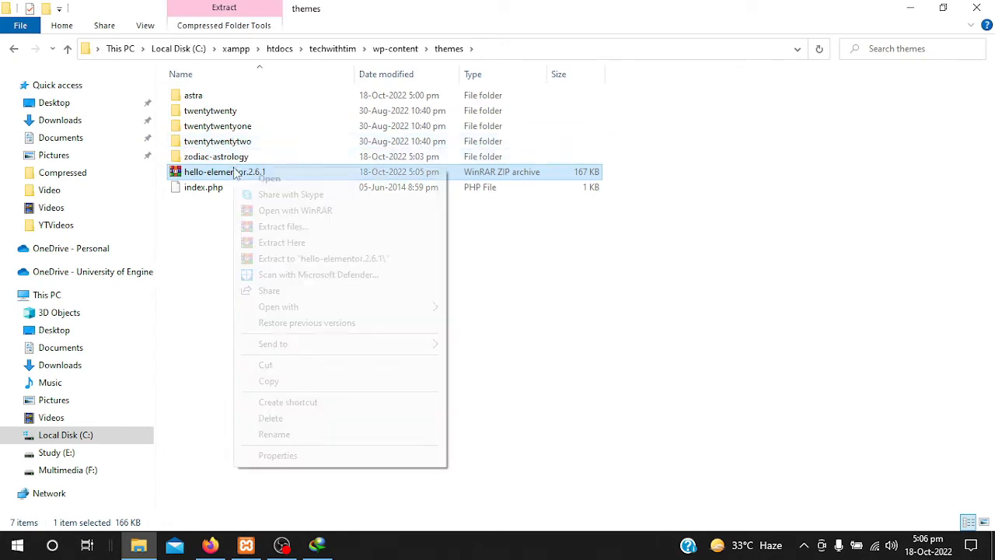
{"action": "left_click", "coordinate": [283, 243]}
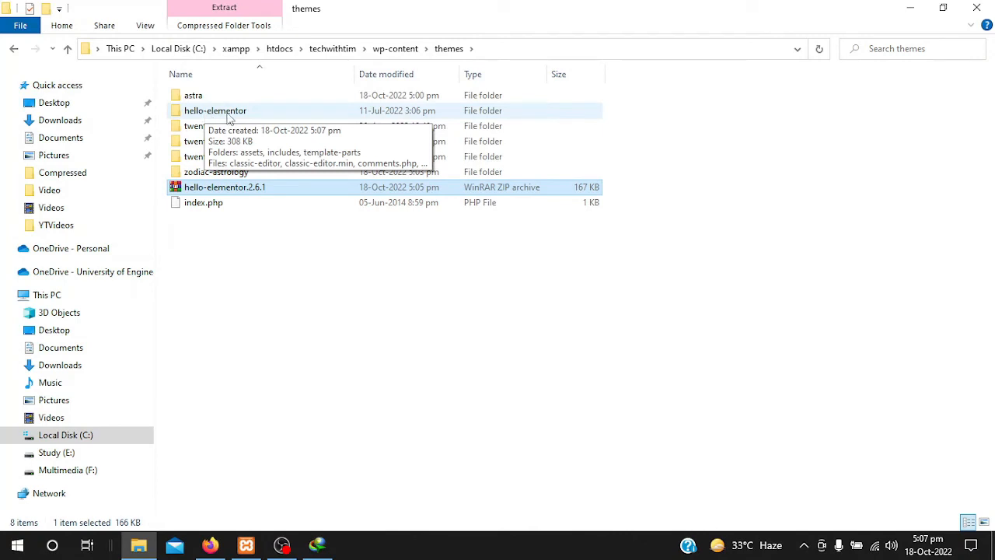
{"action": "right_click", "coordinate": [230, 219]}
{"action": "left_click", "coordinate": [267, 277]}
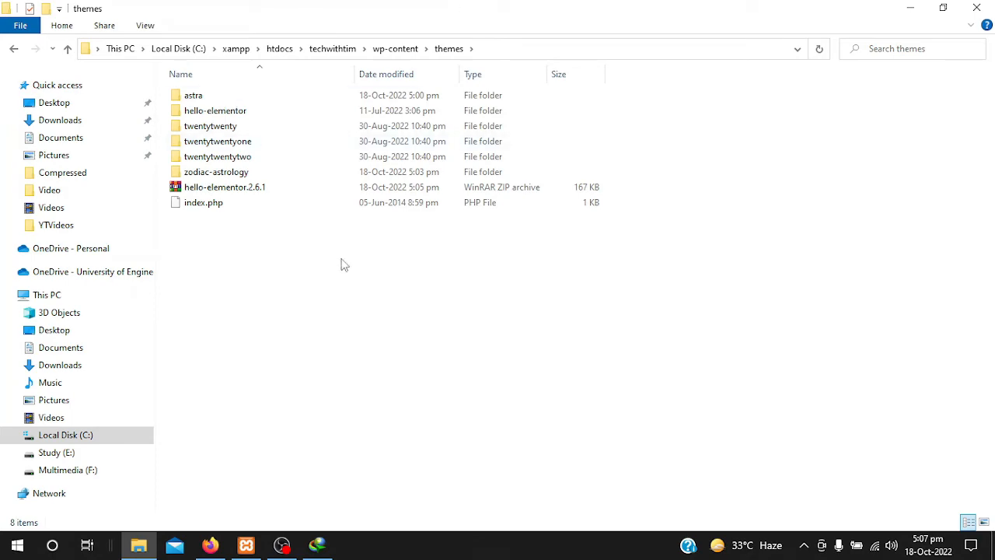
Step: Switch to Firefox and reload the WordPress Themes page to check that Hello Elementor is among the installed themes
{"action": "left_click", "coordinate": [210, 545]}
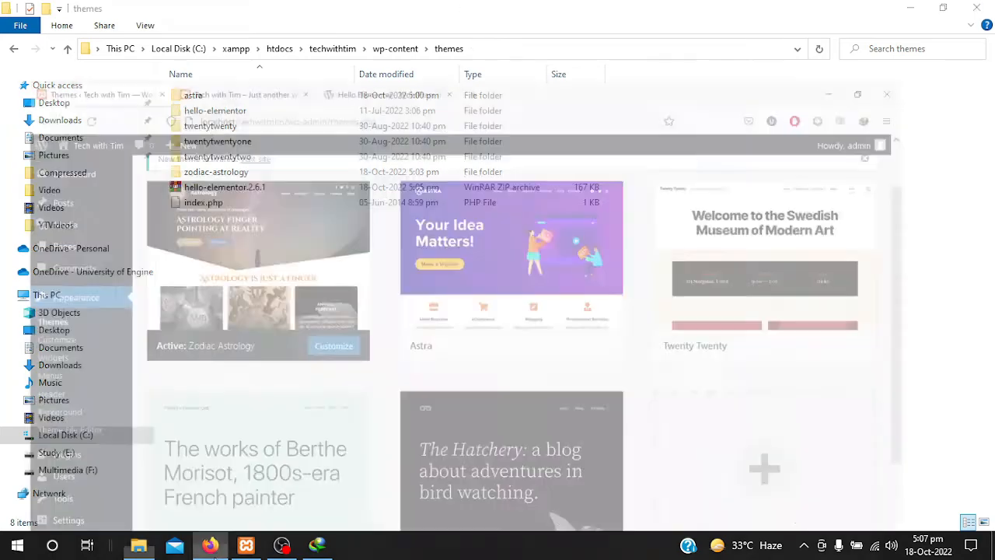
{"action": "scroll", "coordinate": [262, 407], "scroll_direction": "down", "scroll_amount": 2}
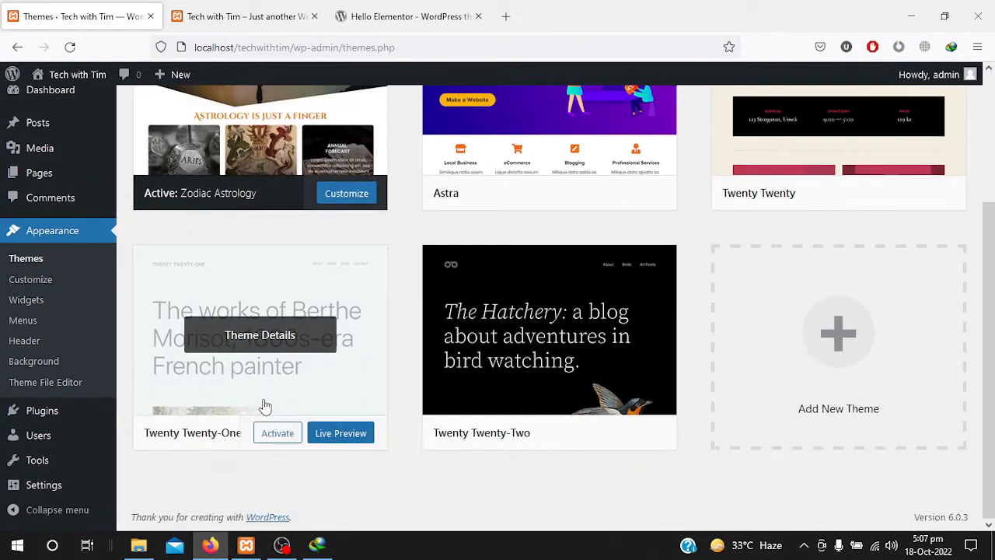
{"action": "scroll", "coordinate": [262, 407], "scroll_direction": "up", "scroll_amount": 3}
{"action": "left_click", "coordinate": [70, 47]}
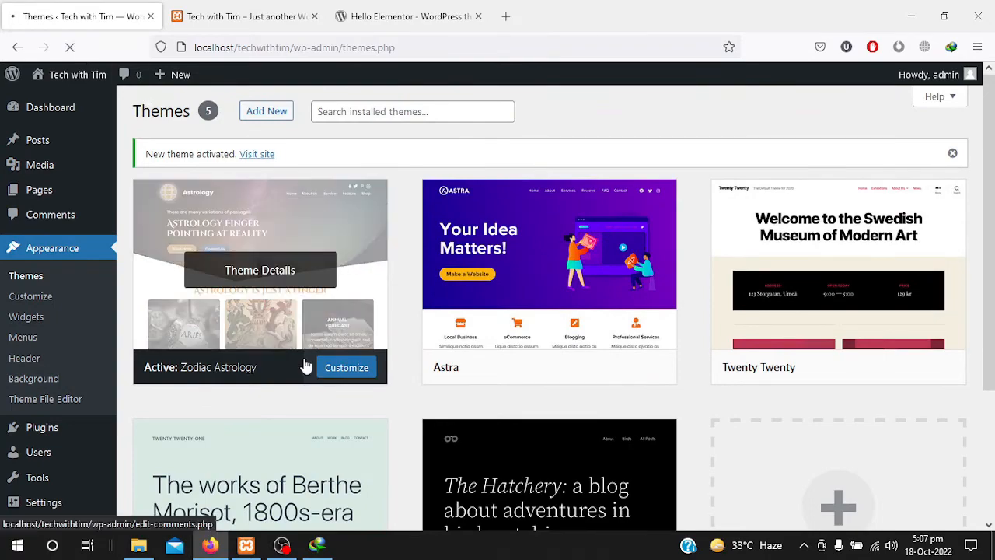
{"action": "scroll", "coordinate": [304, 363], "scroll_direction": "down", "scroll_amount": 1}
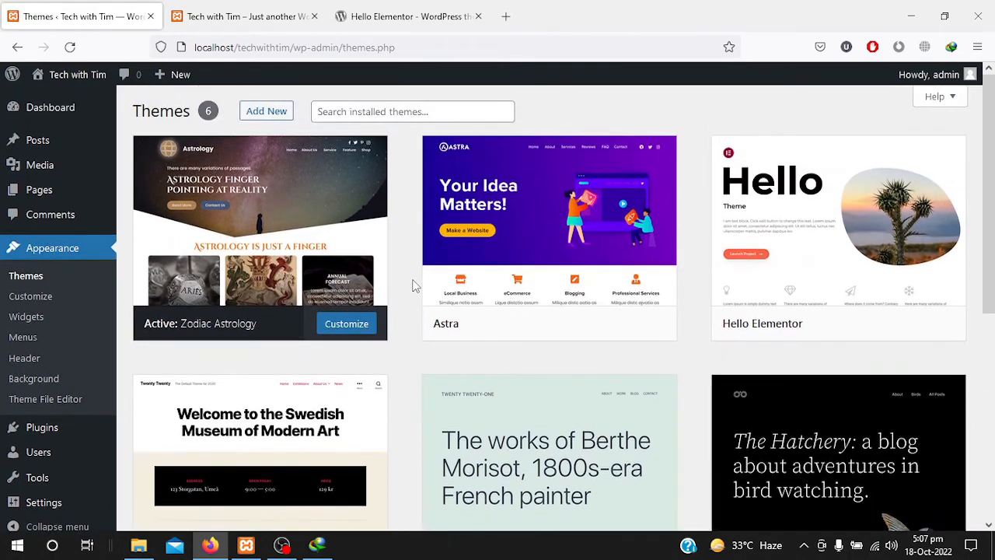
{"action": "mouse_move", "coordinate": [844, 178]}
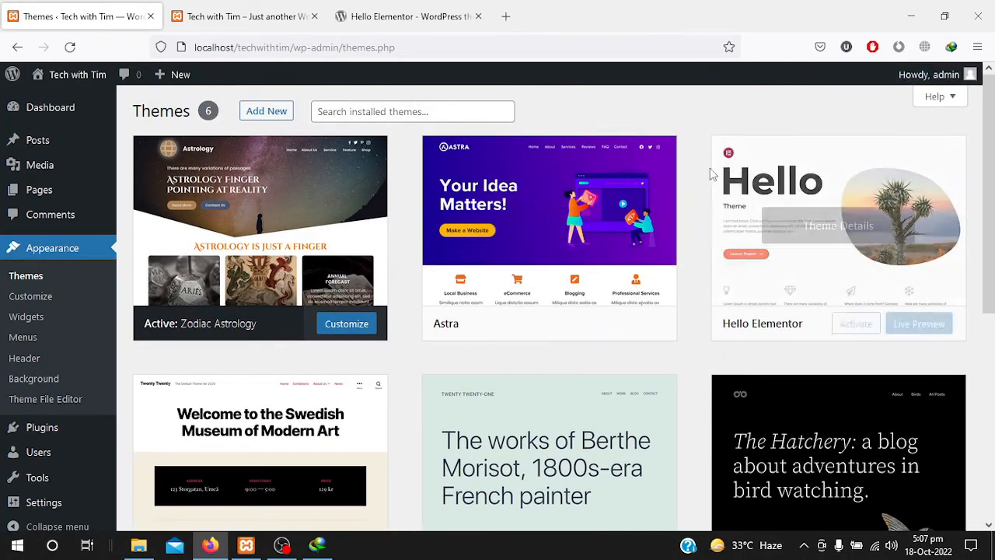
Step: Review the Tech with Tim site's front page as it looks before changing the active theme
{"action": "left_click", "coordinate": [222, 12]}
{"action": "scroll", "coordinate": [304, 405], "scroll_direction": "down", "scroll_amount": 6}
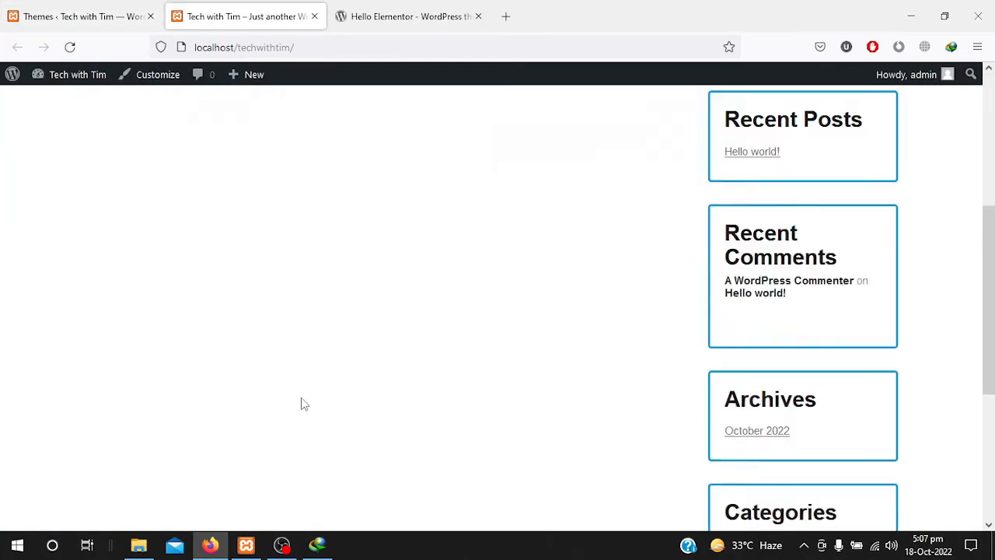
{"action": "scroll", "coordinate": [304, 404], "scroll_direction": "up", "scroll_amount": 4}
{"action": "scroll", "coordinate": [304, 405], "scroll_direction": "up", "scroll_amount": 3}
Step: Return to the installed themes in the WordPress admin and activate the Hello Elementor theme
{"action": "left_click", "coordinate": [77, 15]}
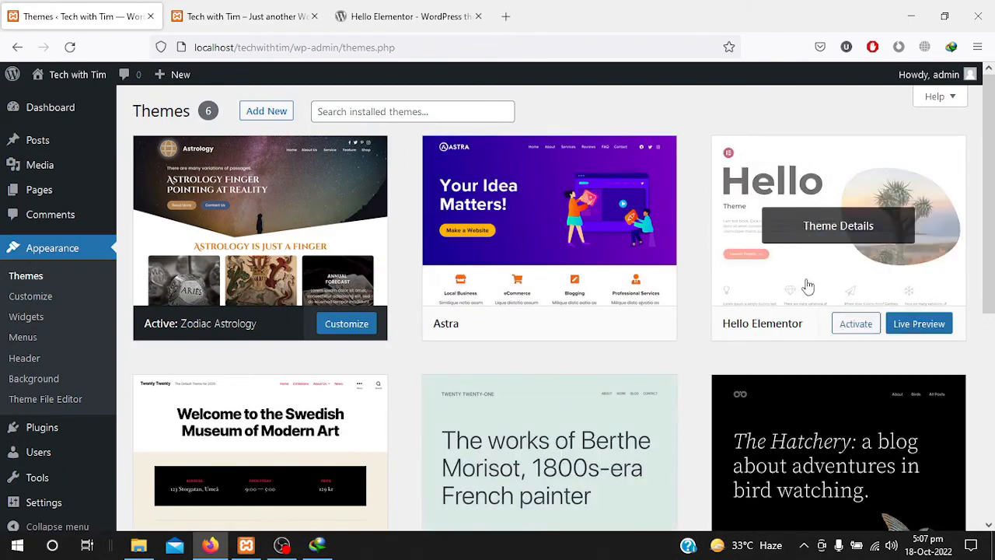
{"action": "left_click", "coordinate": [864, 327]}
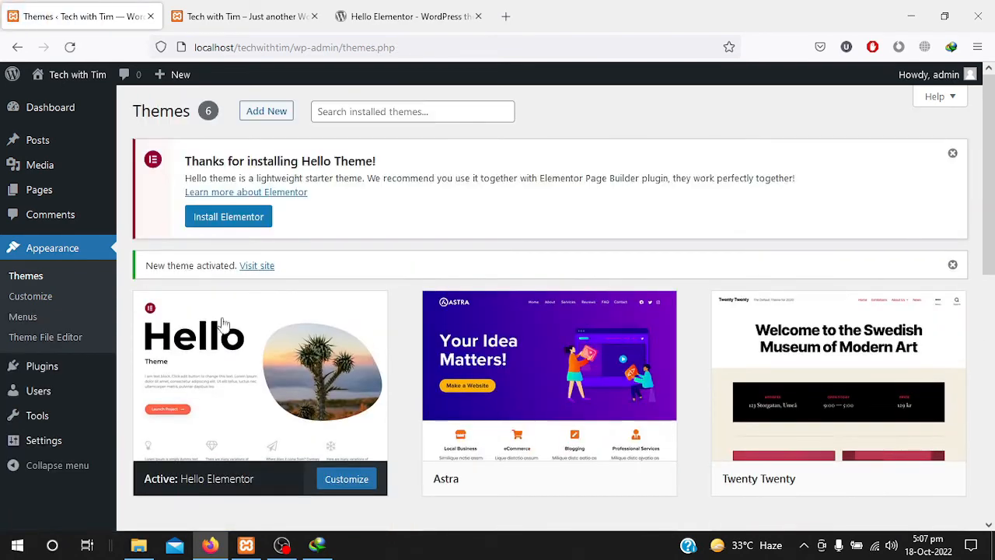
{"action": "scroll", "coordinate": [241, 403], "scroll_direction": "down", "scroll_amount": 1}
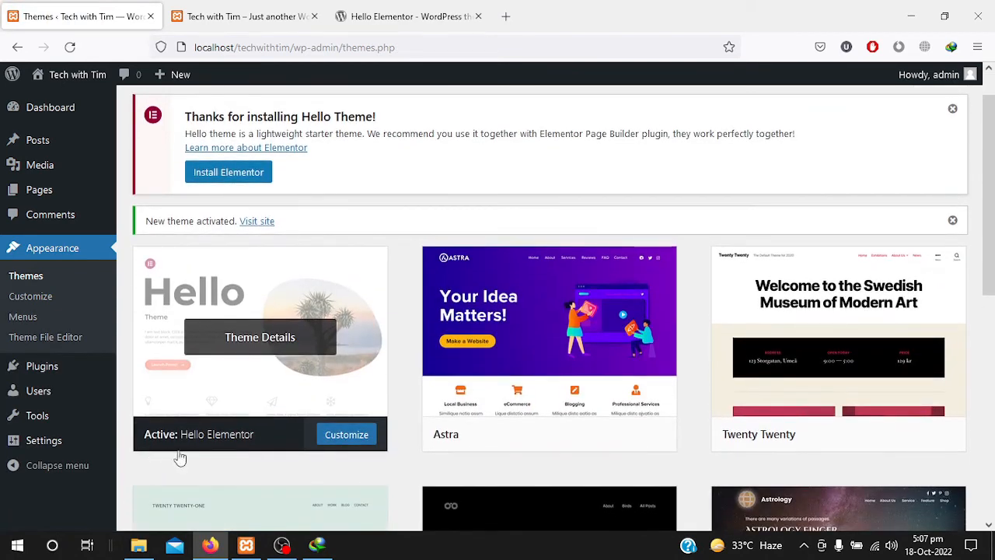
{"action": "scroll", "coordinate": [269, 444], "scroll_direction": "up", "scroll_amount": 1}
Step: Go back to the Tech with Tim front page, look it over and reload it to view the newly activated theme
{"action": "left_click", "coordinate": [233, 16]}
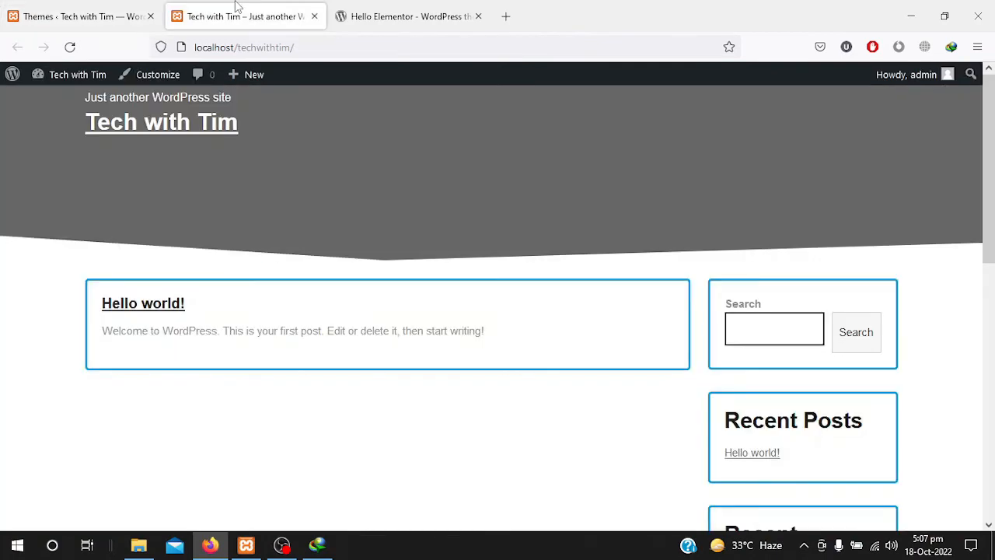
{"action": "scroll", "coordinate": [162, 282], "scroll_direction": "down", "scroll_amount": 2}
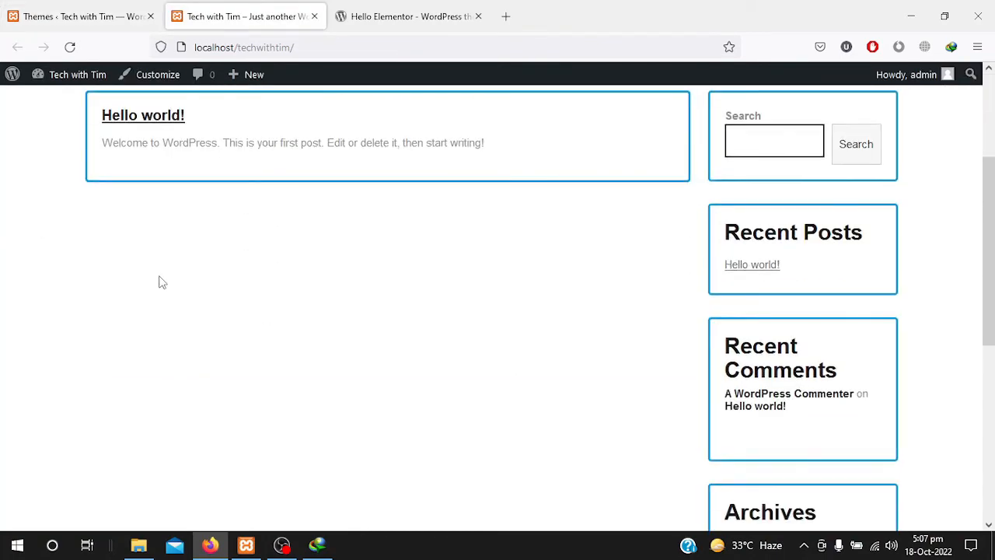
{"action": "scroll", "coordinate": [162, 282], "scroll_direction": "down", "scroll_amount": 3}
{"action": "scroll", "coordinate": [160, 282], "scroll_direction": "up", "scroll_amount": 5}
{"action": "scroll", "coordinate": [160, 282], "scroll_direction": "down", "scroll_amount": 4}
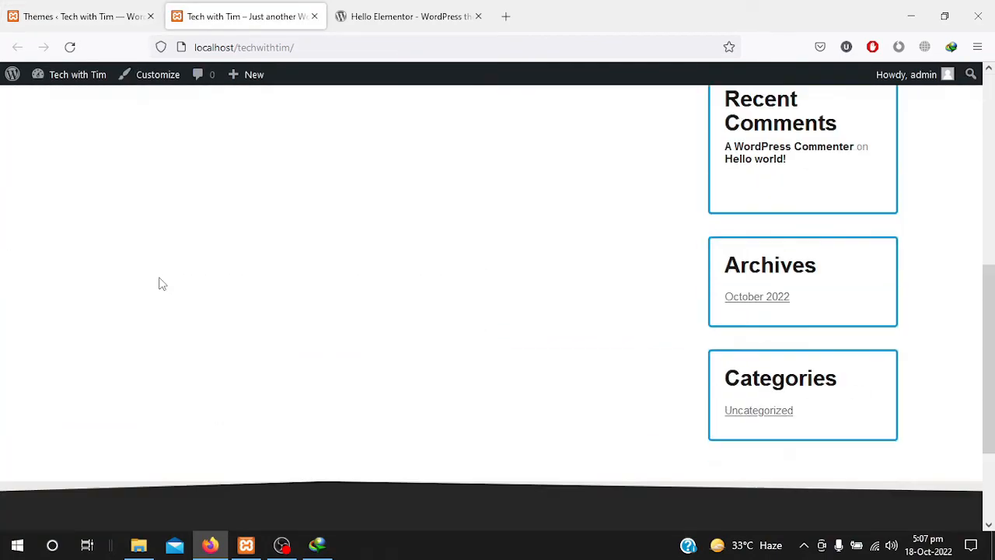
{"action": "scroll", "coordinate": [161, 282], "scroll_direction": "down", "scroll_amount": 2}
{"action": "scroll", "coordinate": [160, 284], "scroll_direction": "up", "scroll_amount": 8}
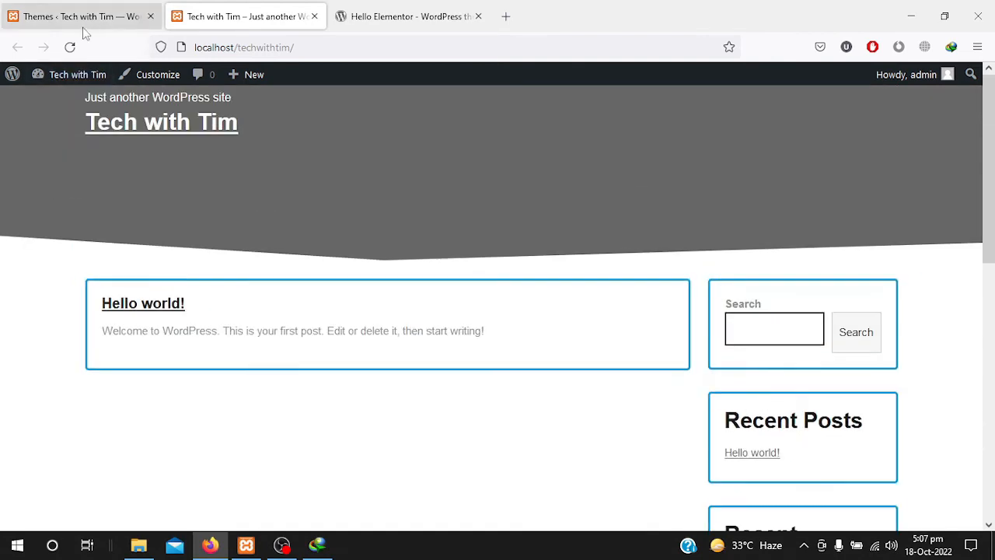
{"action": "left_click", "coordinate": [70, 48]}
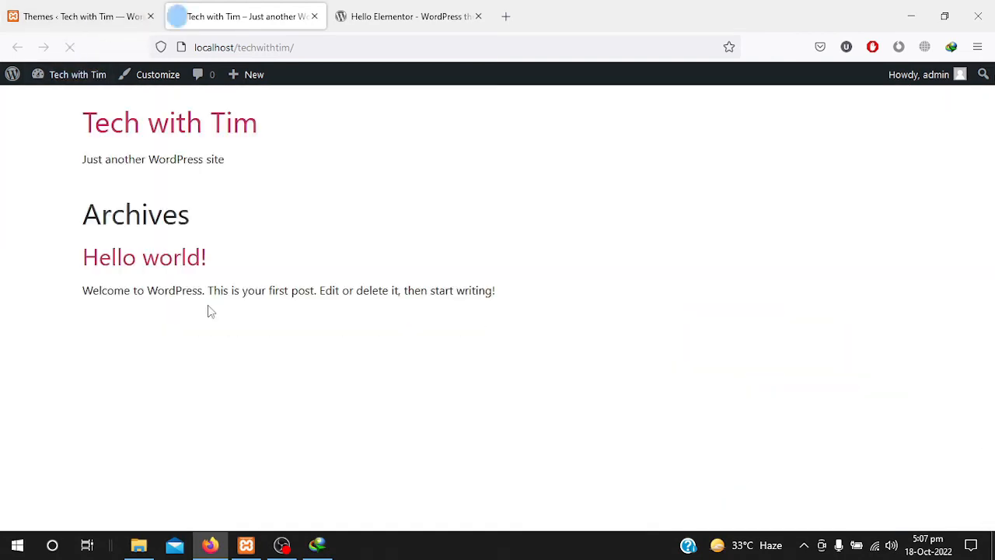